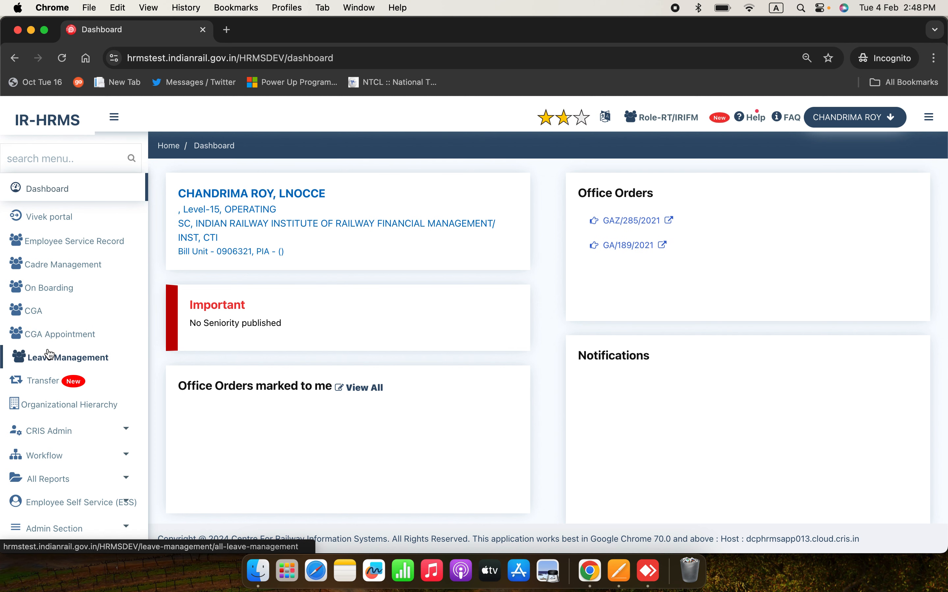
- Open the Training Module and go to its Course-Coordinator page
scroll(49, 354, "down", 1)
scroll(49, 354, "down", 10)
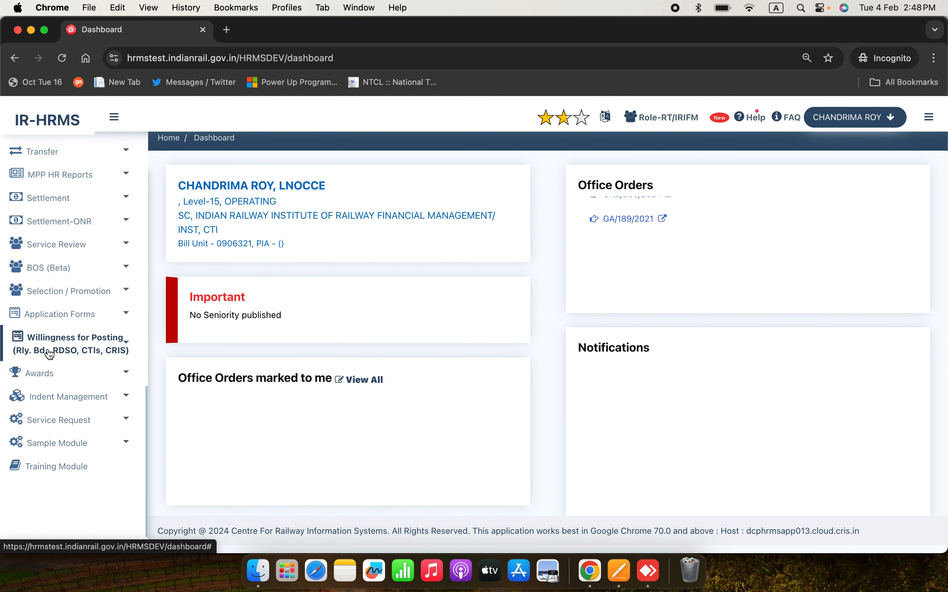
left_click(39, 425)
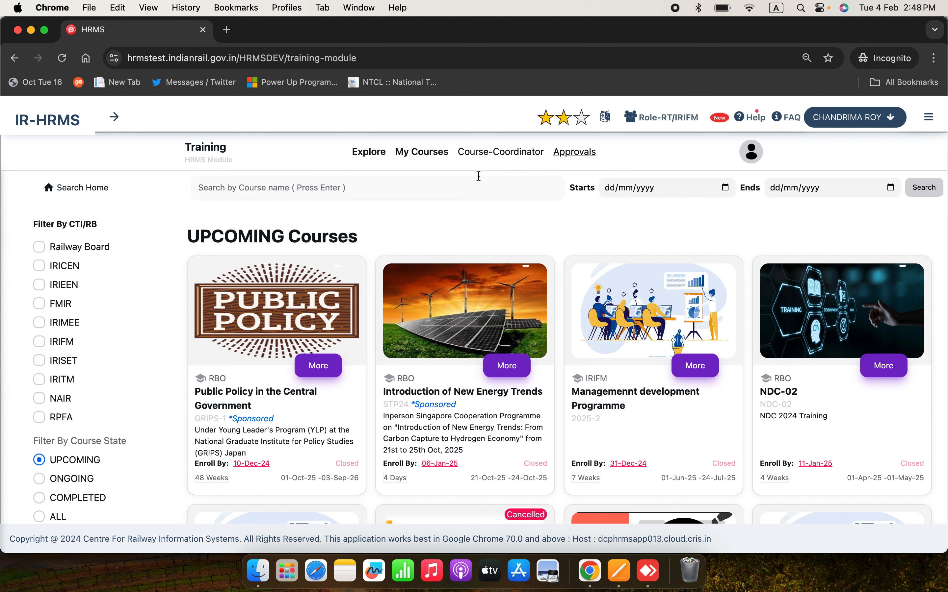
left_click(483, 153)
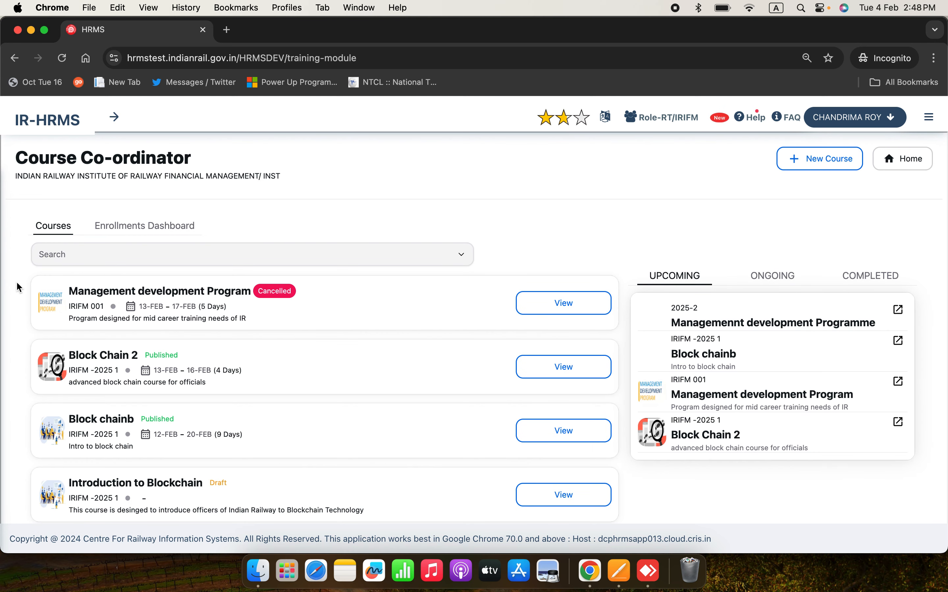
- Start a new course and enter "AMP 2025" as the course name
scroll(17, 288, "down", 5)
scroll(18, 288, "down", 2)
scroll(18, 288, "up", 6)
left_click(809, 159)
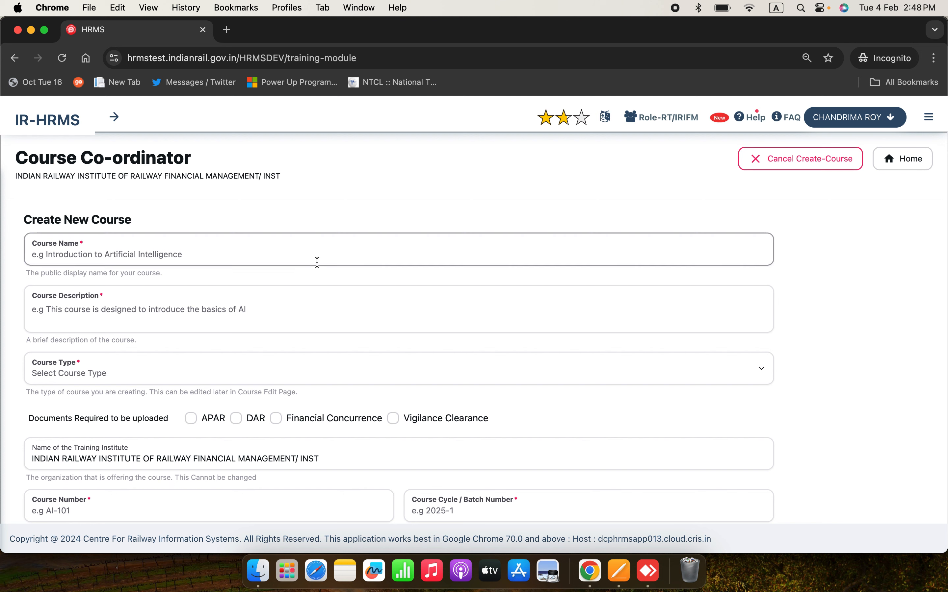
left_click(265, 258)
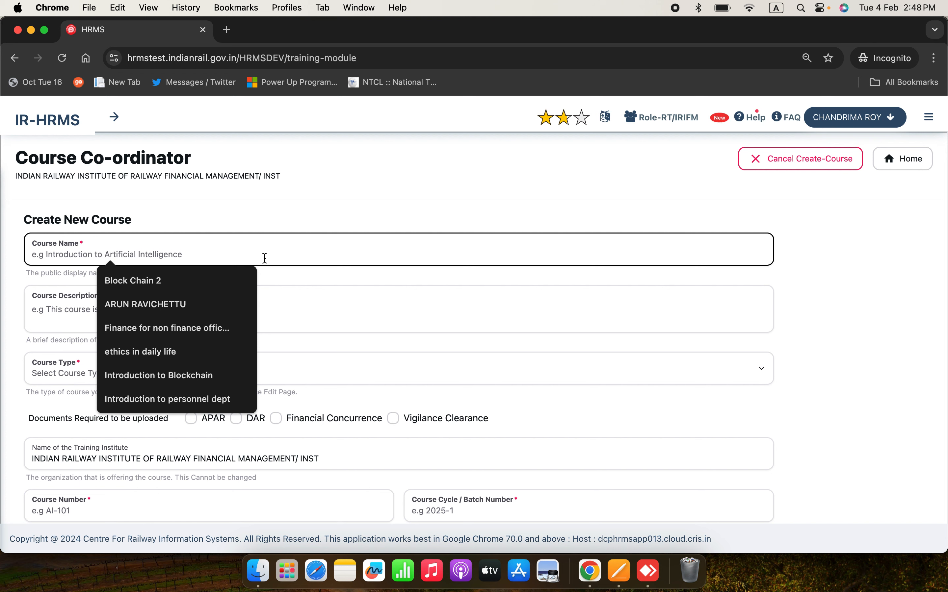
type("A")
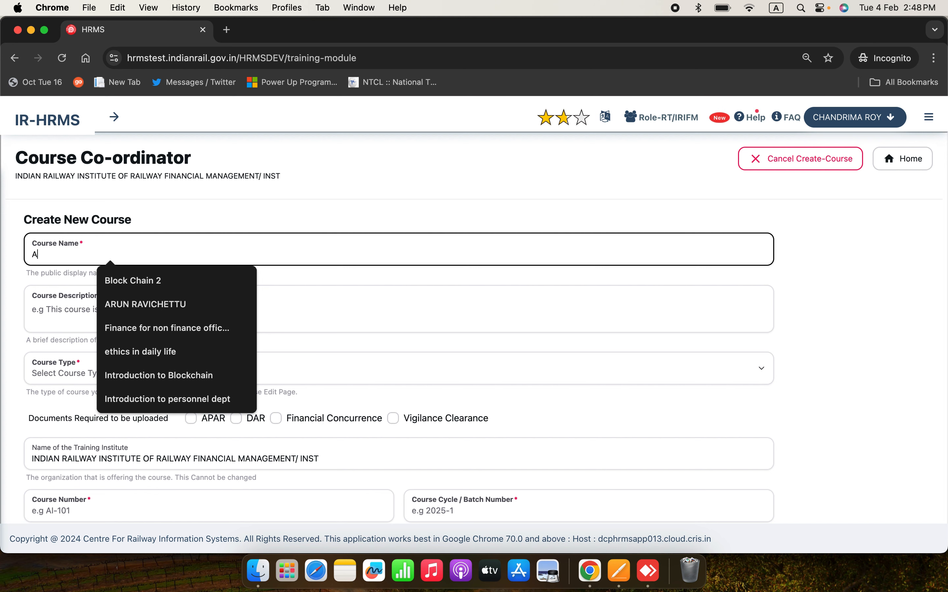
type("MP 2025")
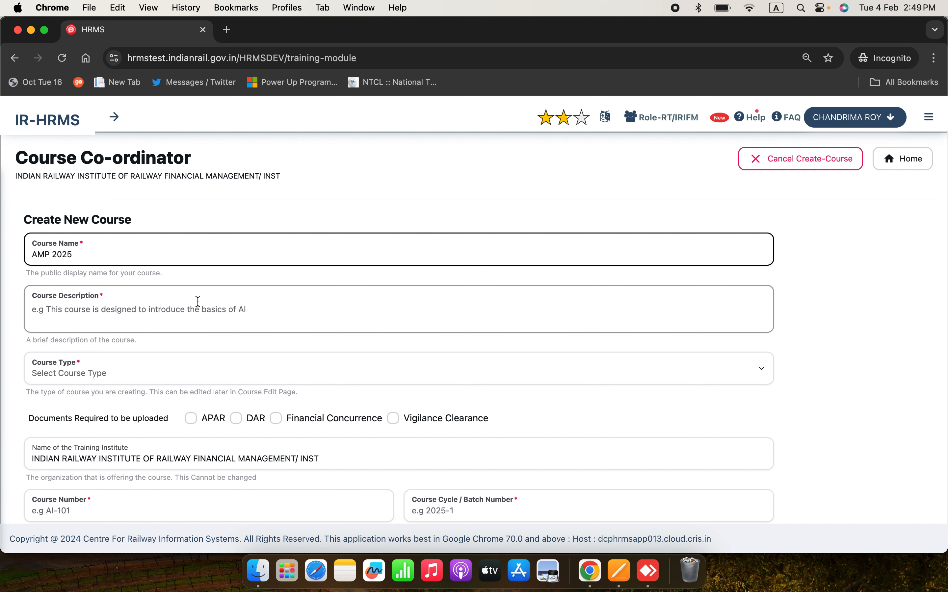
- Enter "Advanced management program" as the course description
left_click(176, 319)
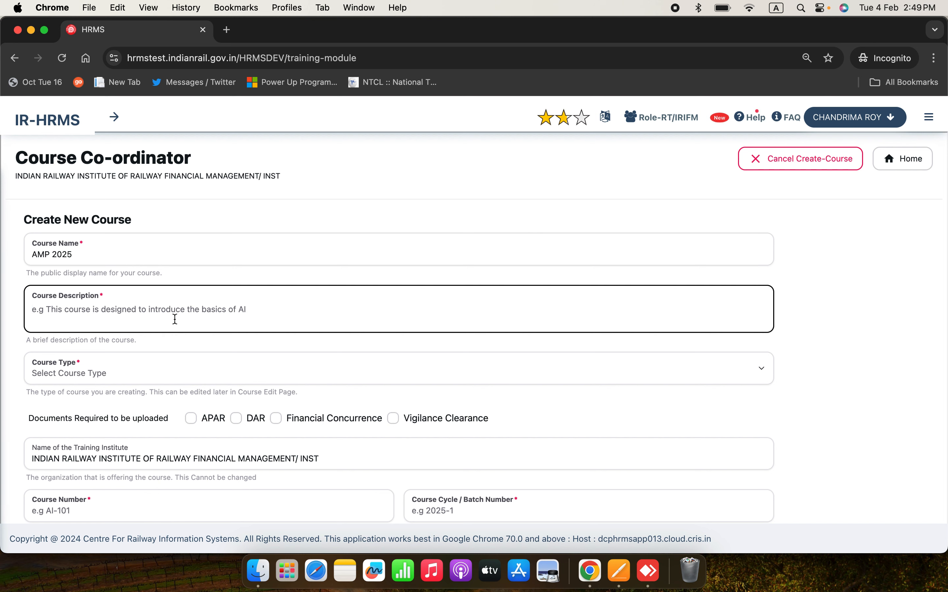
type("Advacnce")
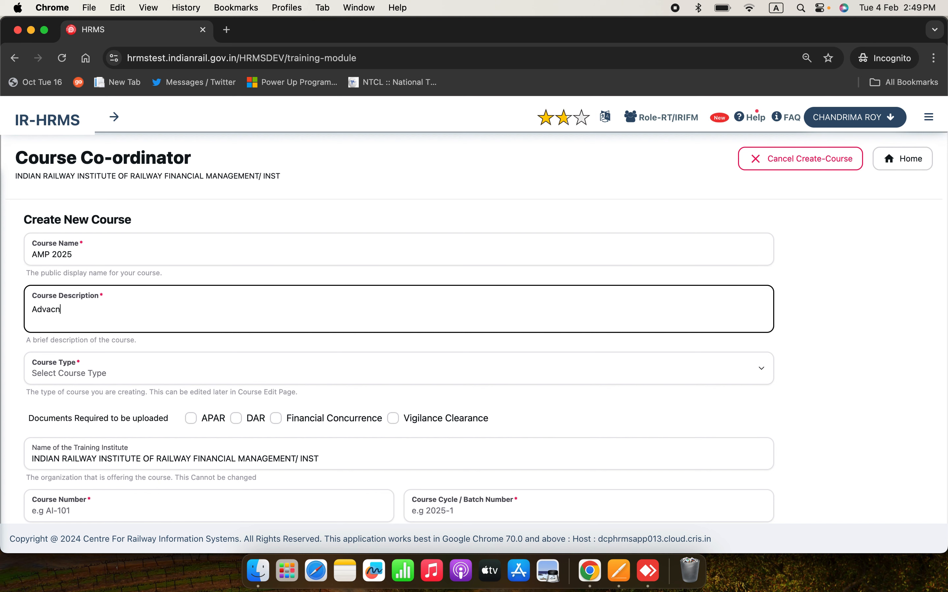
key("BackSpace")
key("BackSpace")
key("BackSpace")
key("BackSpace")
key("BackSpace")
type("anced management program")
- Set the course type to Special
left_click(92, 373)
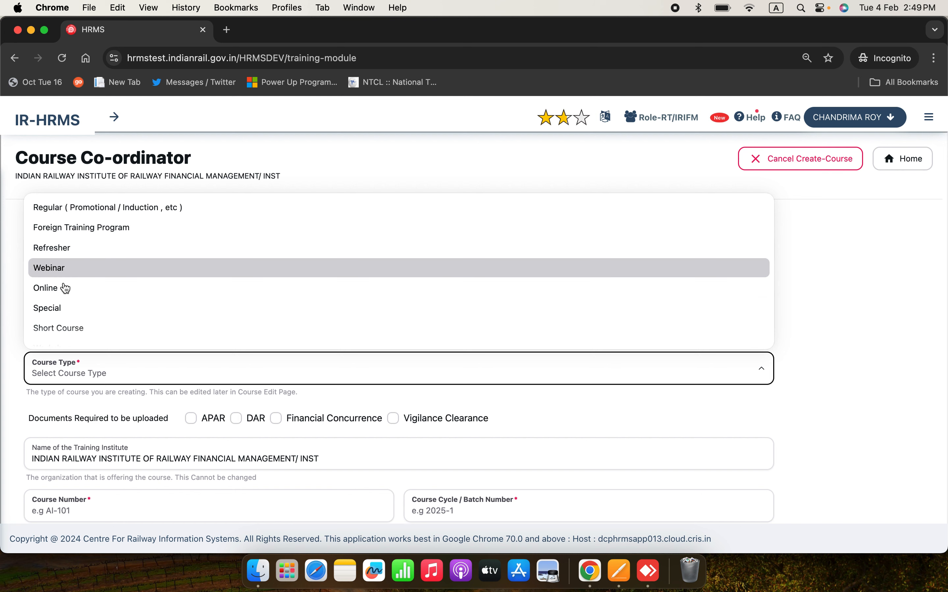
left_click(65, 308)
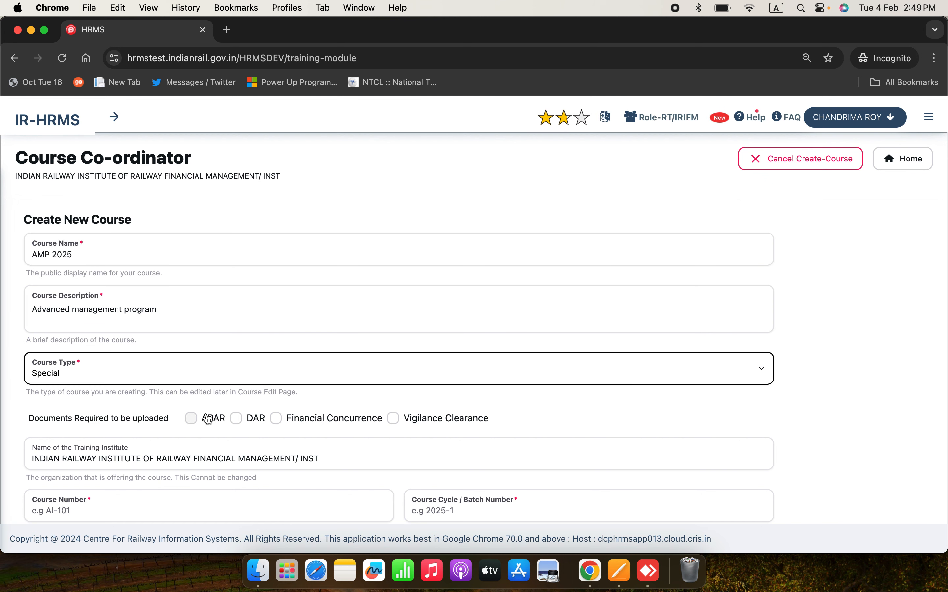
left_click(99, 420)
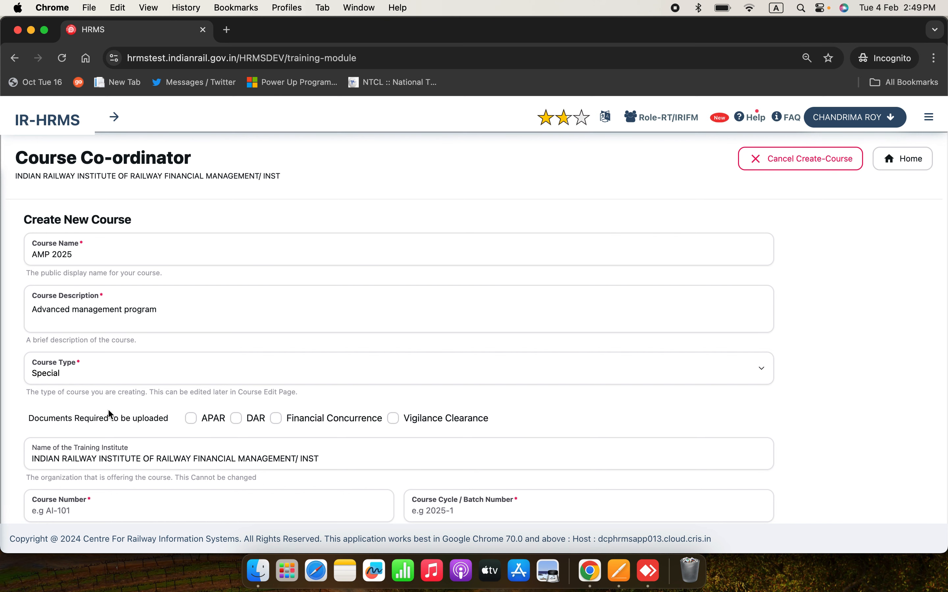
- Enter course number "AMP 01" and batch number "01", and save the new course to proceed to its settings
scroll(108, 409, "down", 3)
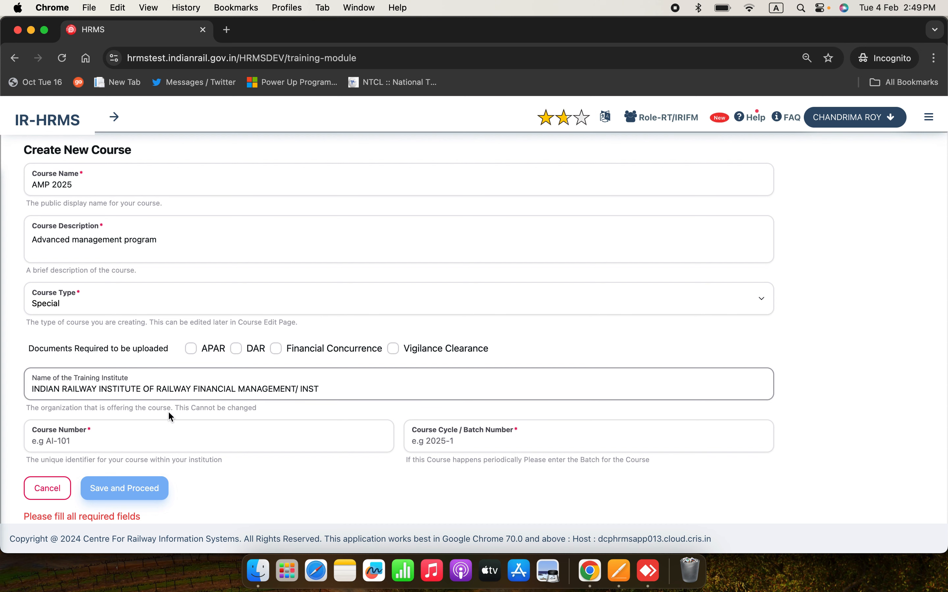
left_click(173, 430)
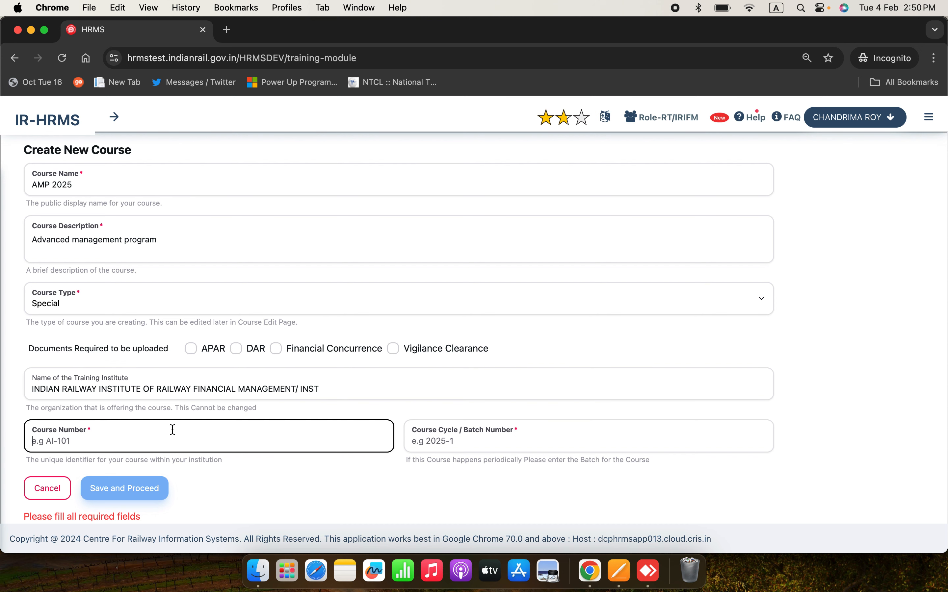
type("AMP 01")
left_click(483, 448)
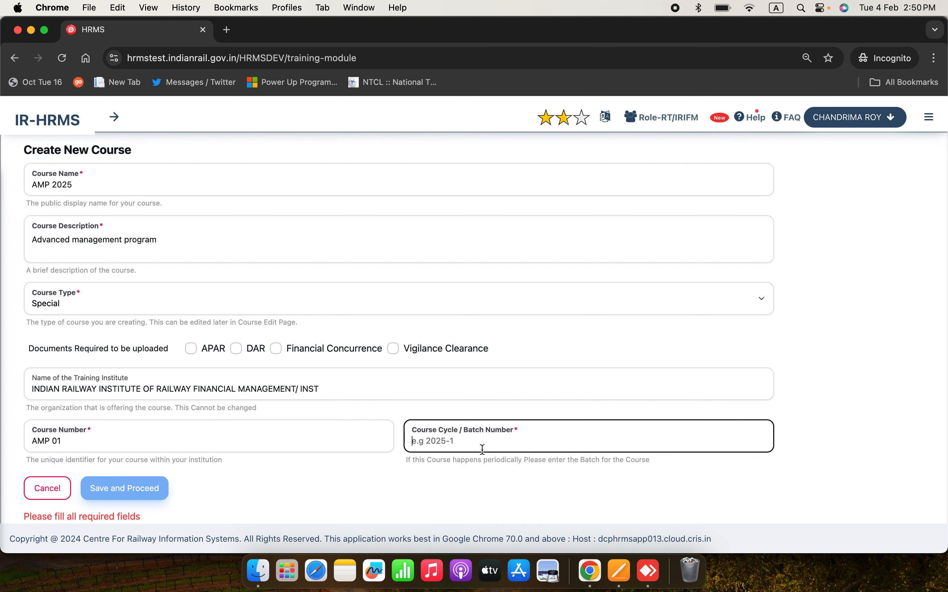
type("01")
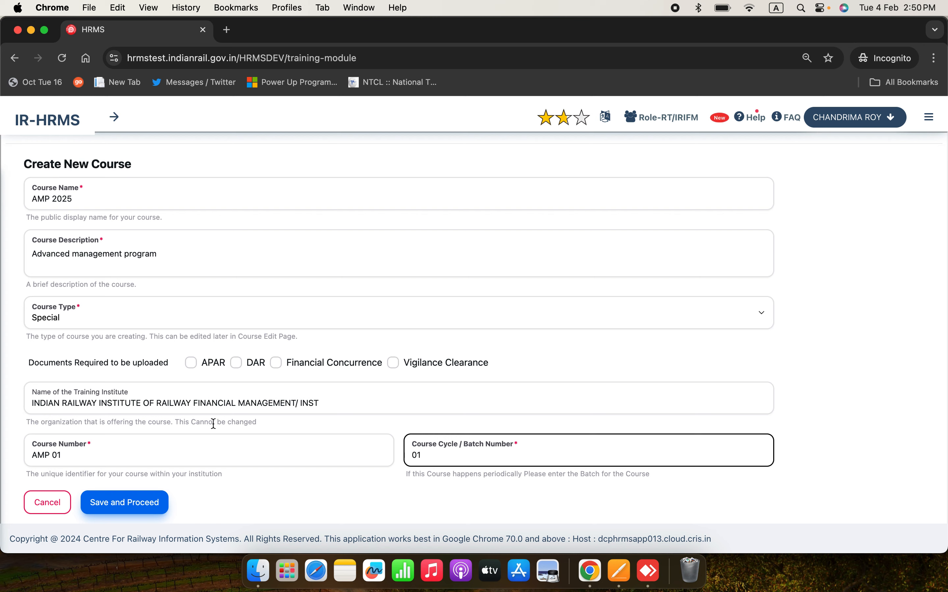
left_click(132, 498)
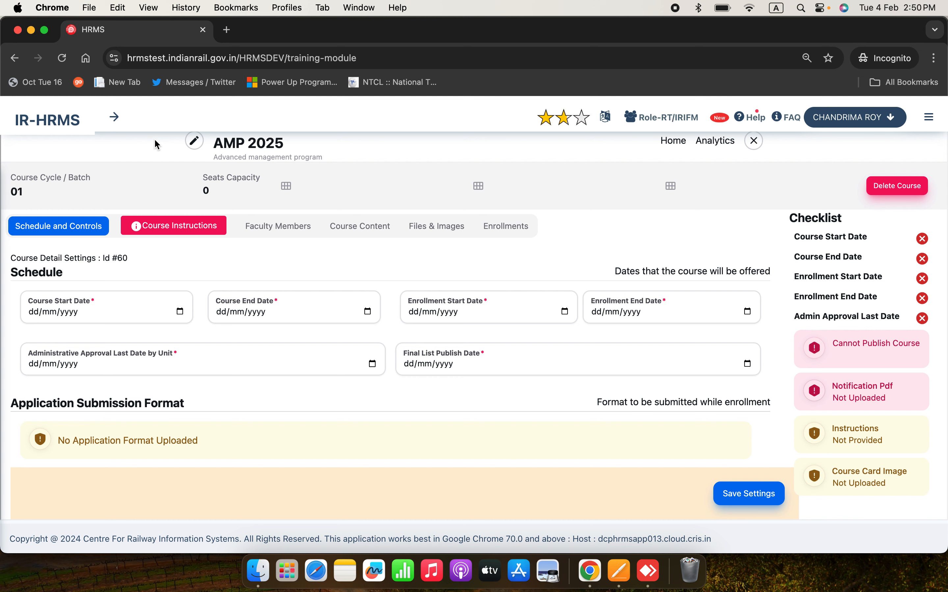
- Review the course master details of AMP 2025 in the edit dialog without changing them
left_click(196, 147)
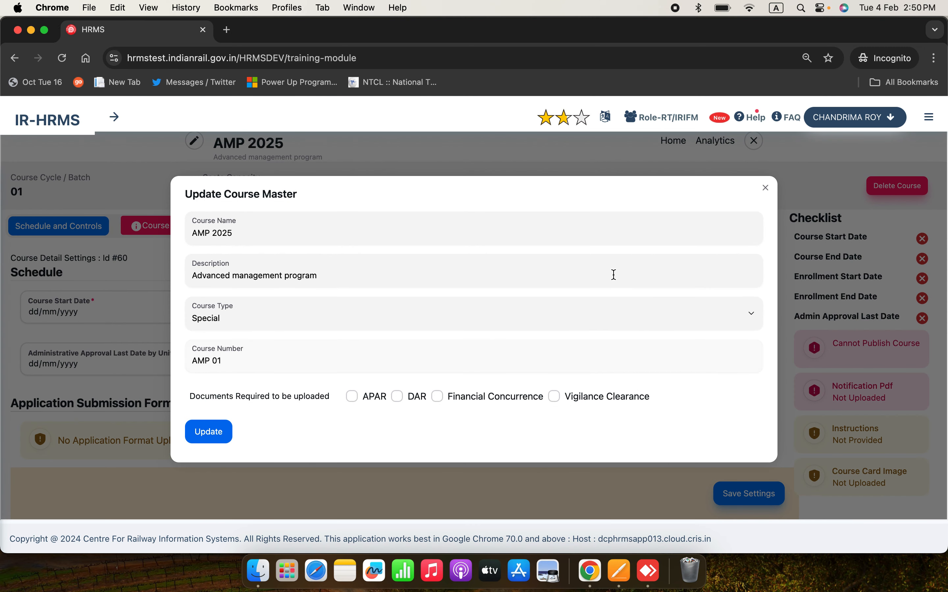
left_click(766, 188)
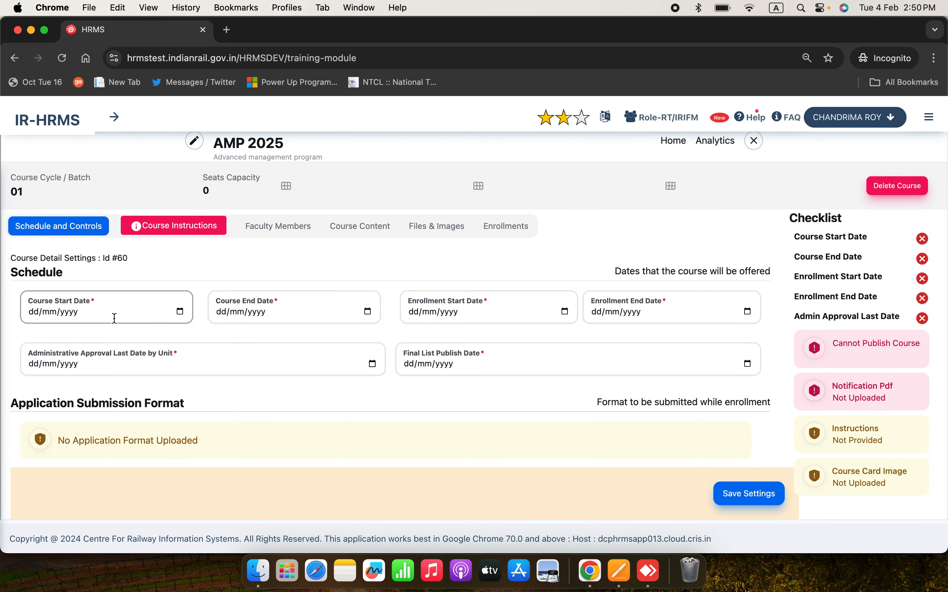
- Set the course start date to 01/03/2025 and the course end date to 04/03/2025
left_click(182, 310)
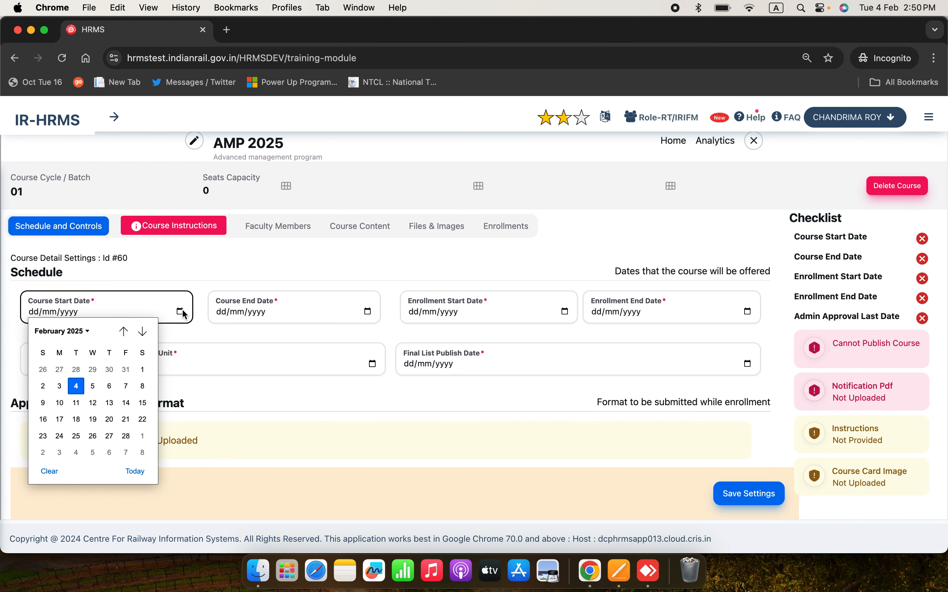
left_click(142, 332)
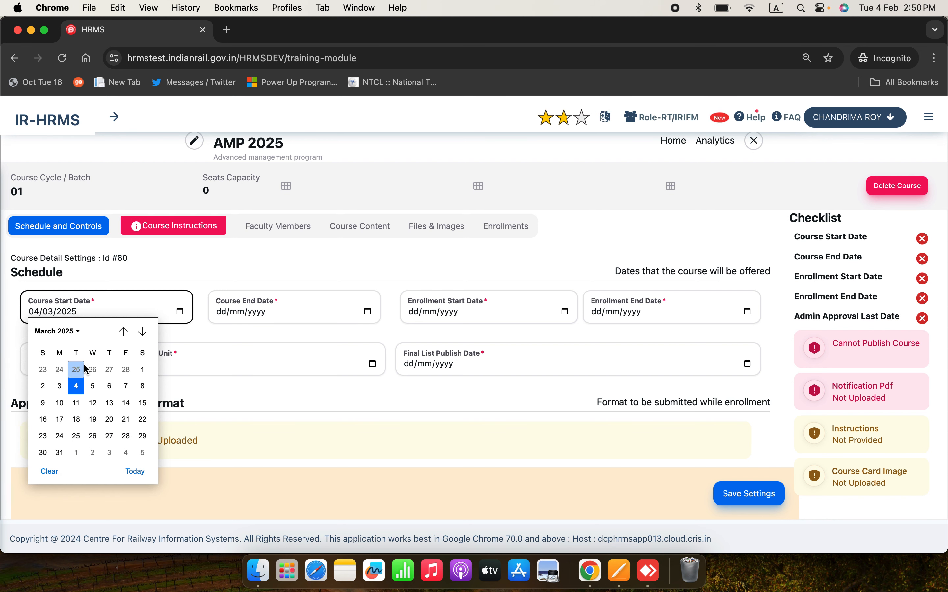
left_click(142, 370)
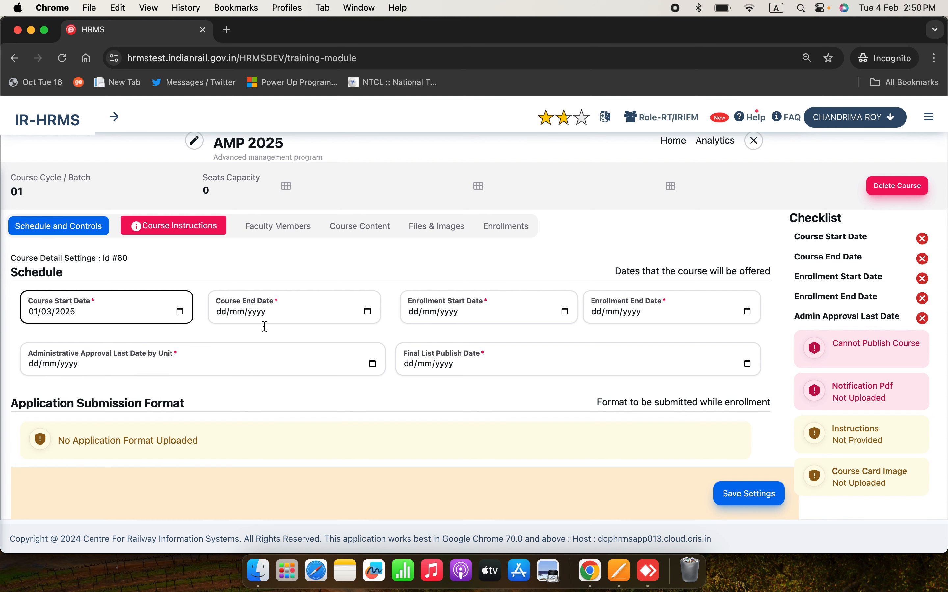
left_click(370, 312)
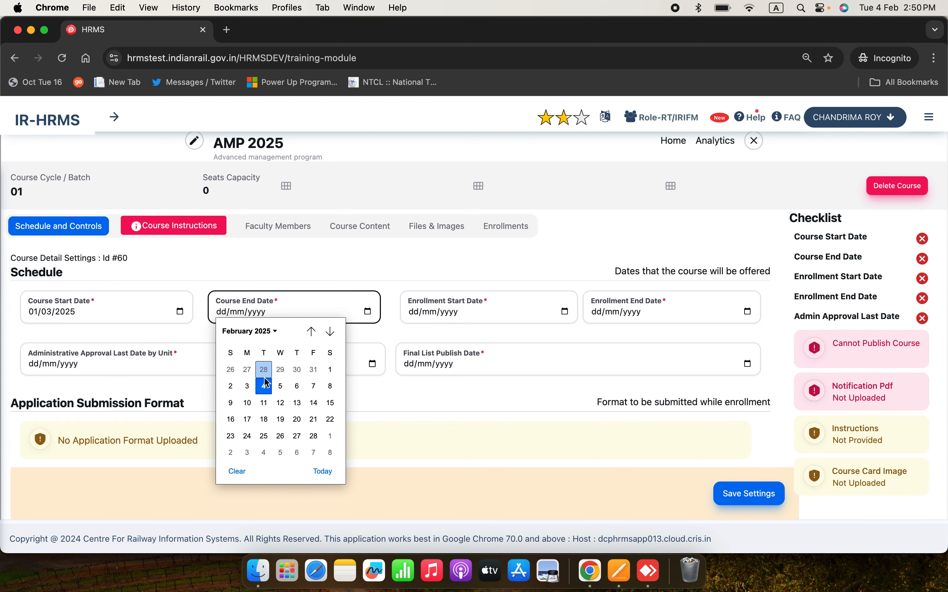
left_click(330, 332)
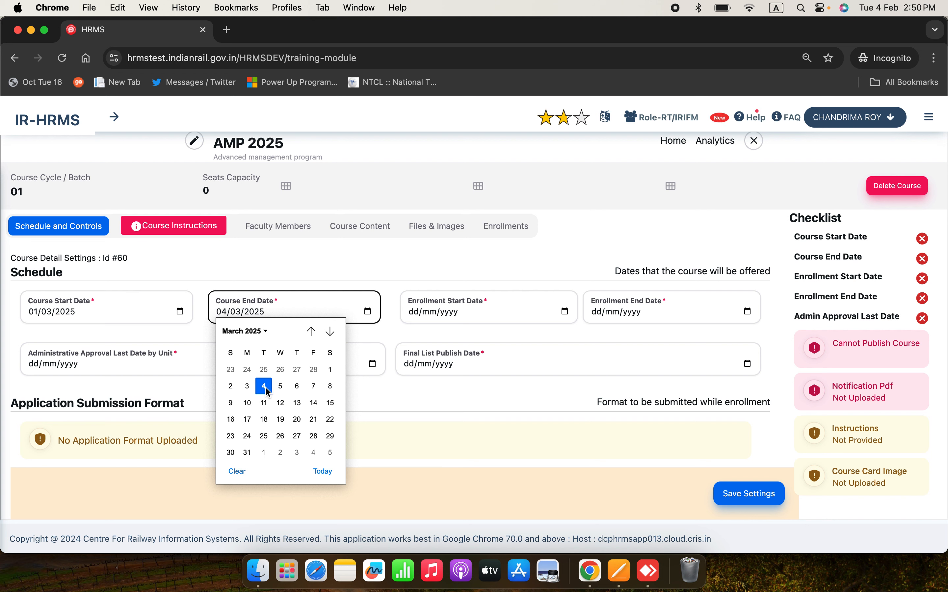
left_click(264, 386)
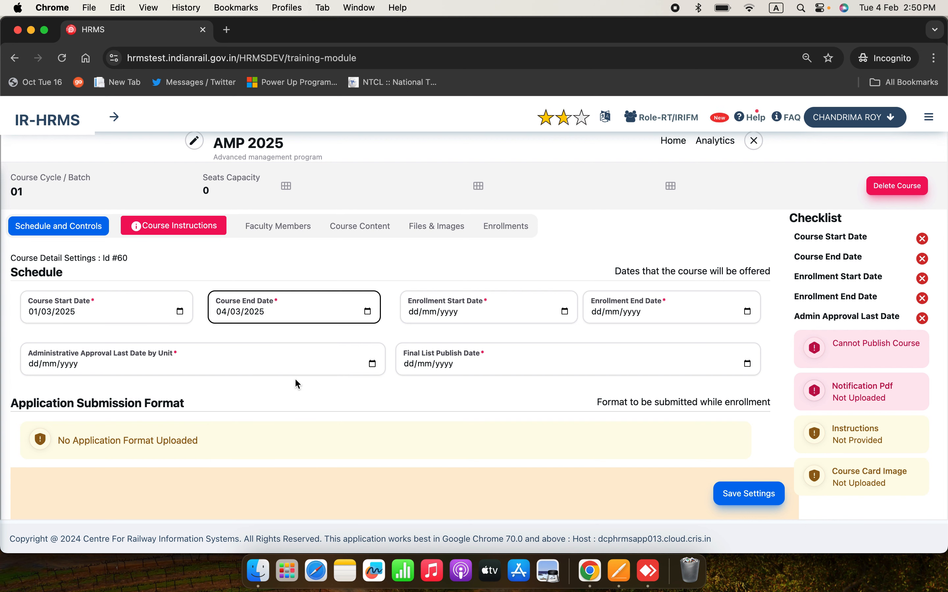
- Set the enrollment period to start on 04/02/2025 and end on 15/02/2025
left_click(564, 313)
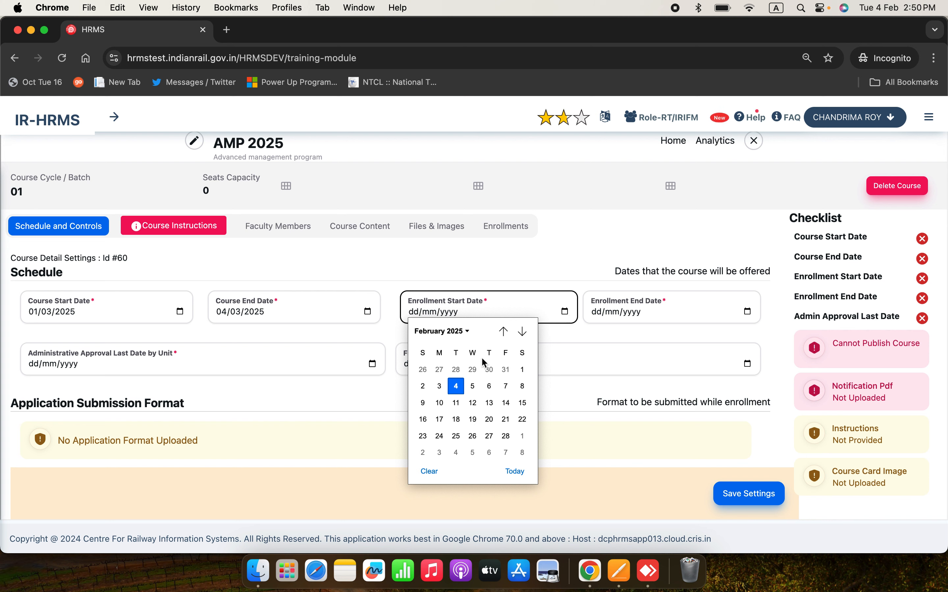
left_click(456, 386)
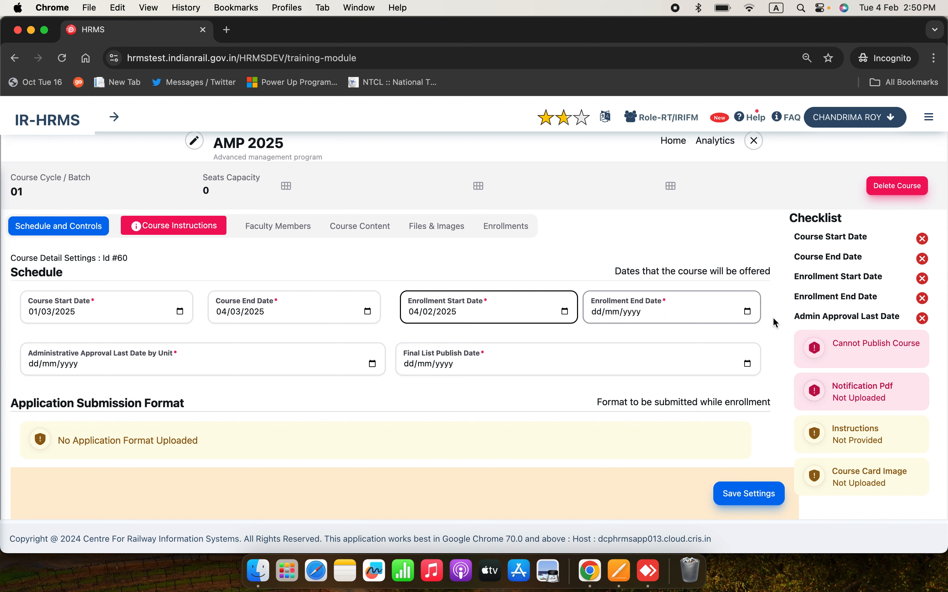
left_click(746, 313)
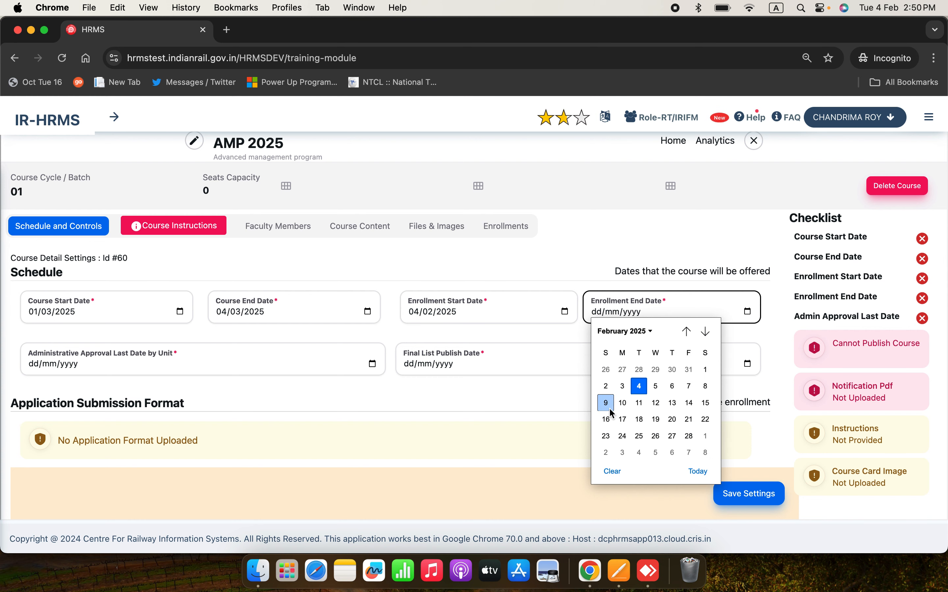
left_click(708, 403)
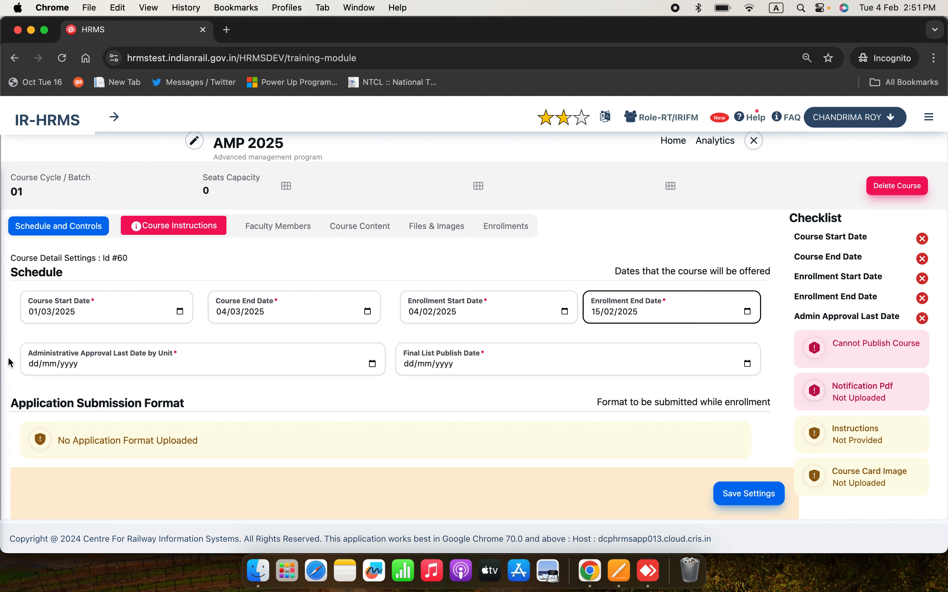
- Set the unit's administrative approval last date to 25/02/2025 and the final list publish date to 27/02/2025
left_click(373, 364)
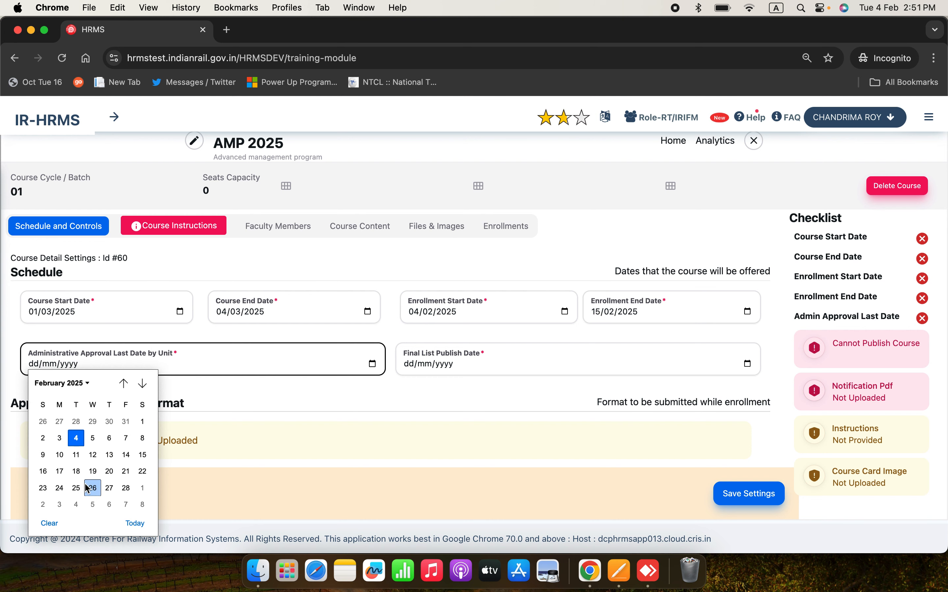
left_click(76, 489)
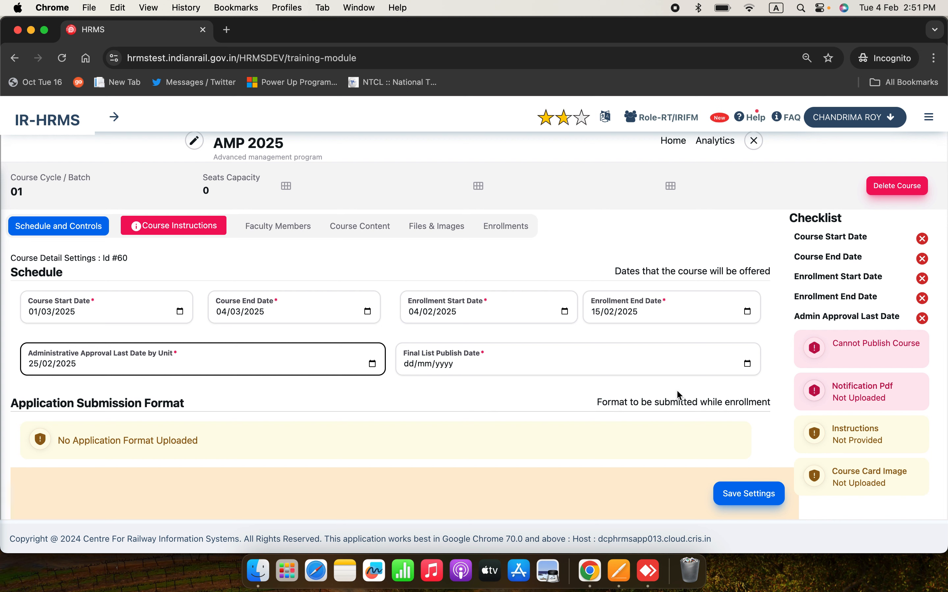
left_click(748, 366)
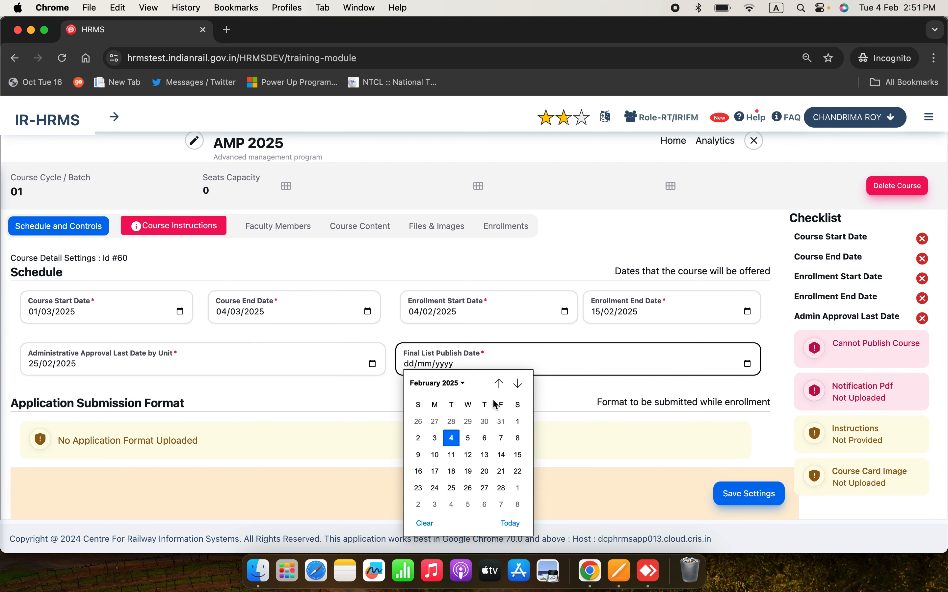
left_click(470, 488)
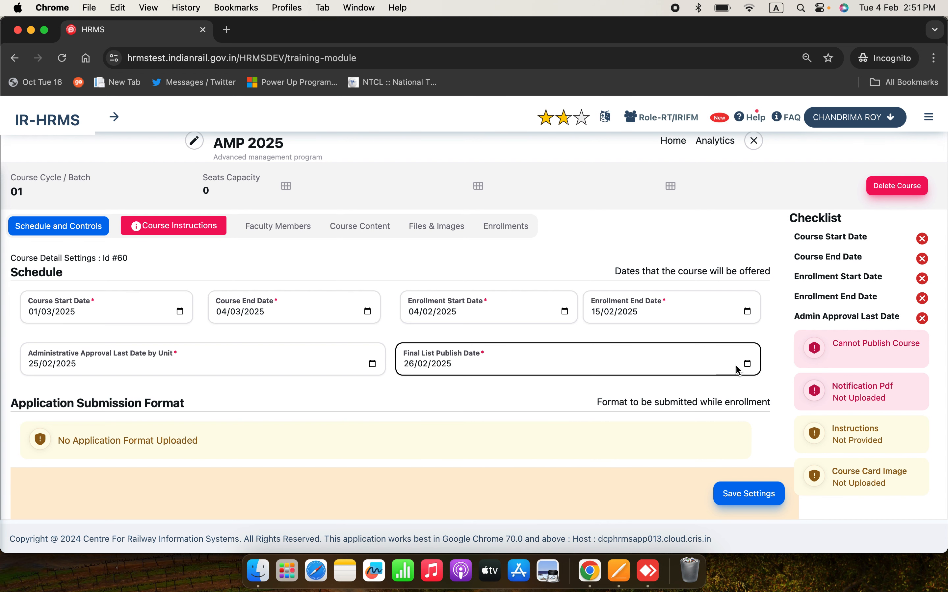
left_click(748, 366)
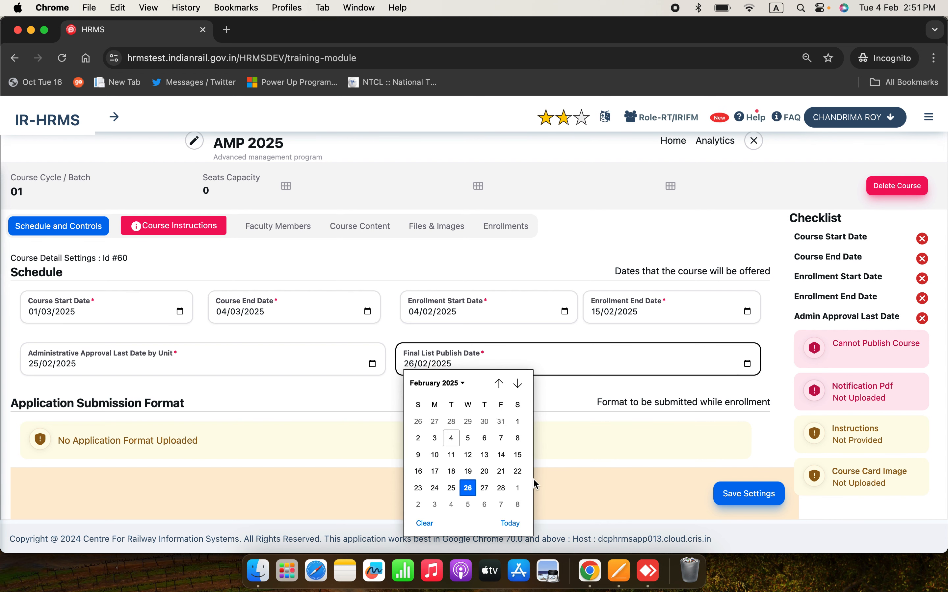
left_click(487, 485)
left_click(391, 390)
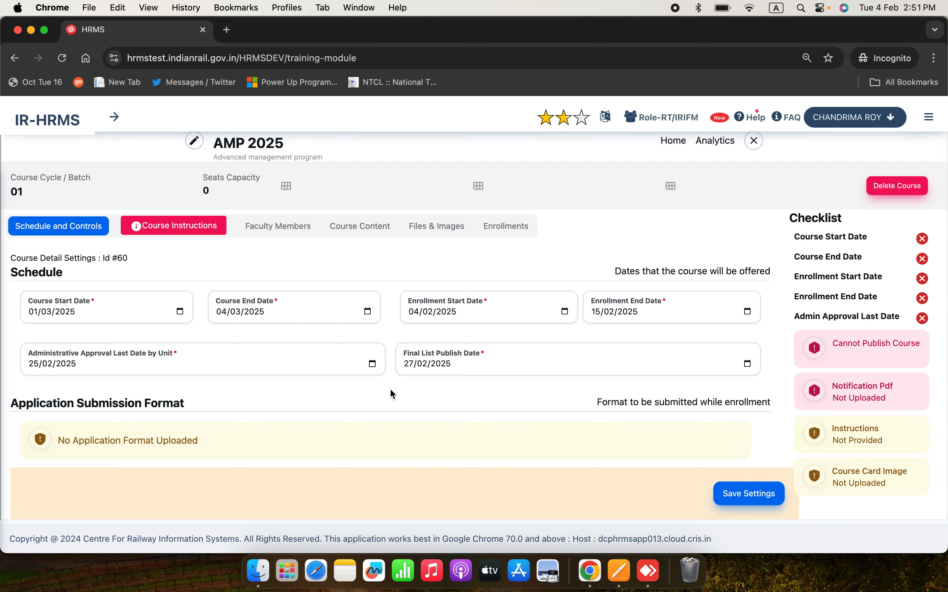
- Set the place of training to Hyderabad IRIFM and the seat capacity to 50
scroll(390, 388, "down", 6)
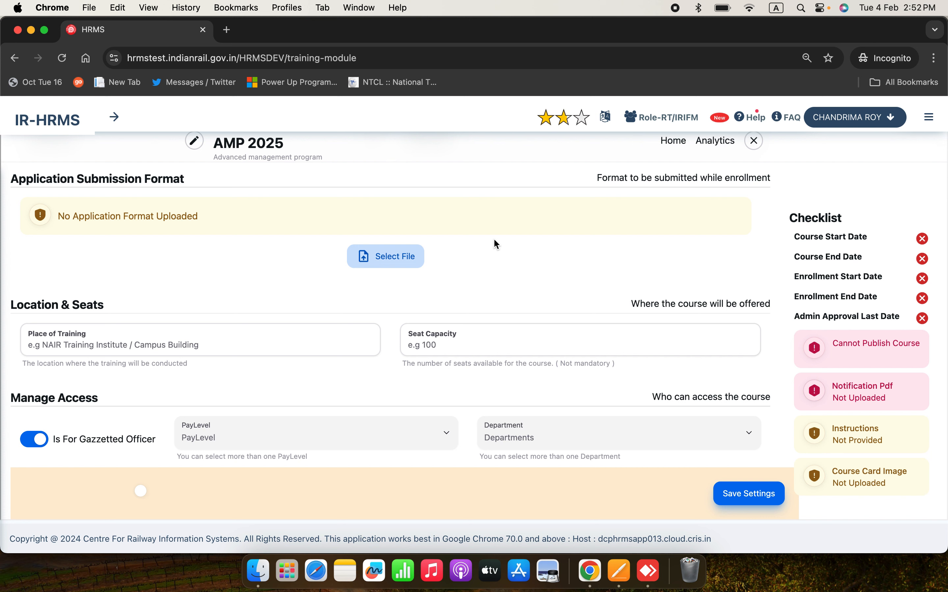
left_click(182, 343)
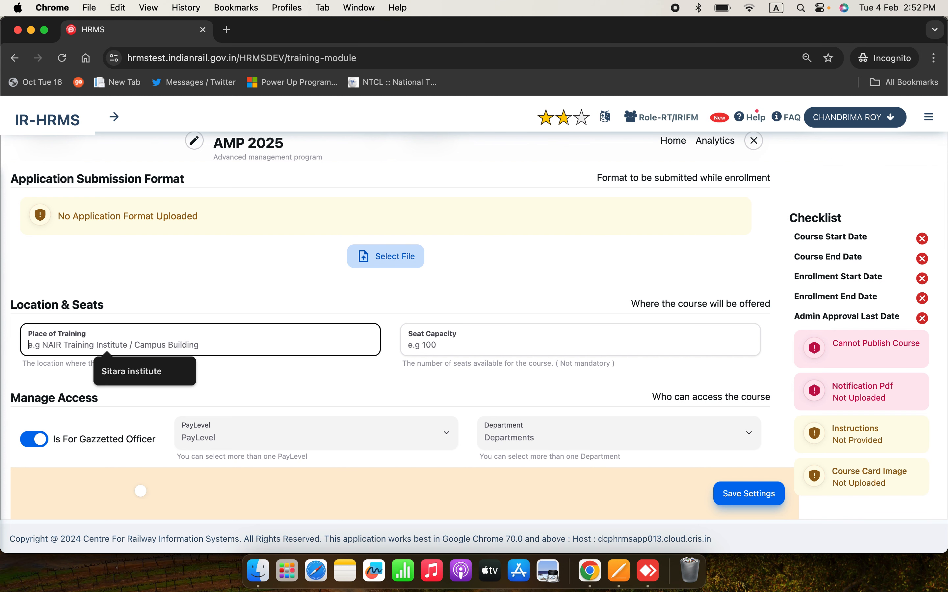
type("Hyder")
key("BackSpace")
type("rabad IRIFM")
left_click(452, 340)
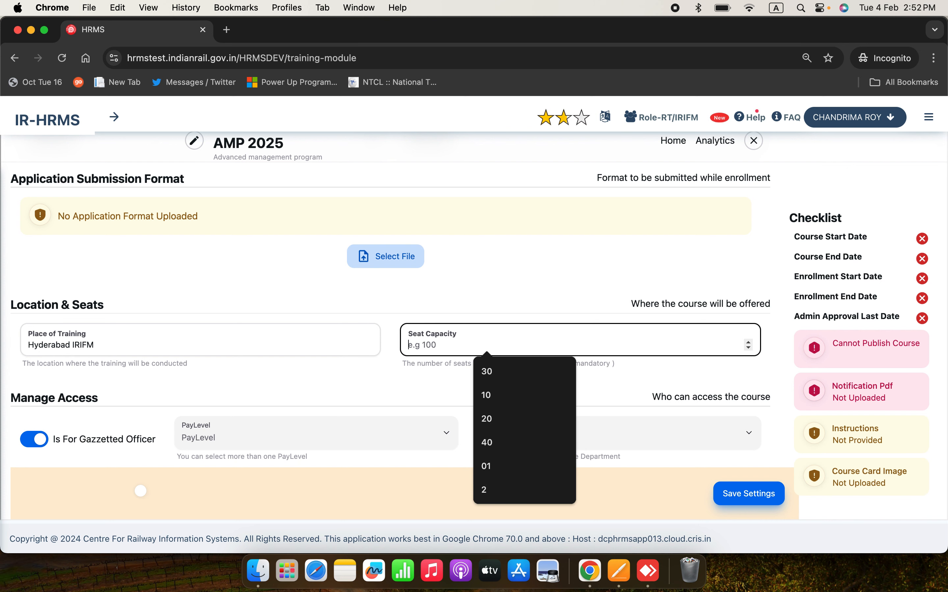
type("50")
left_click(350, 388)
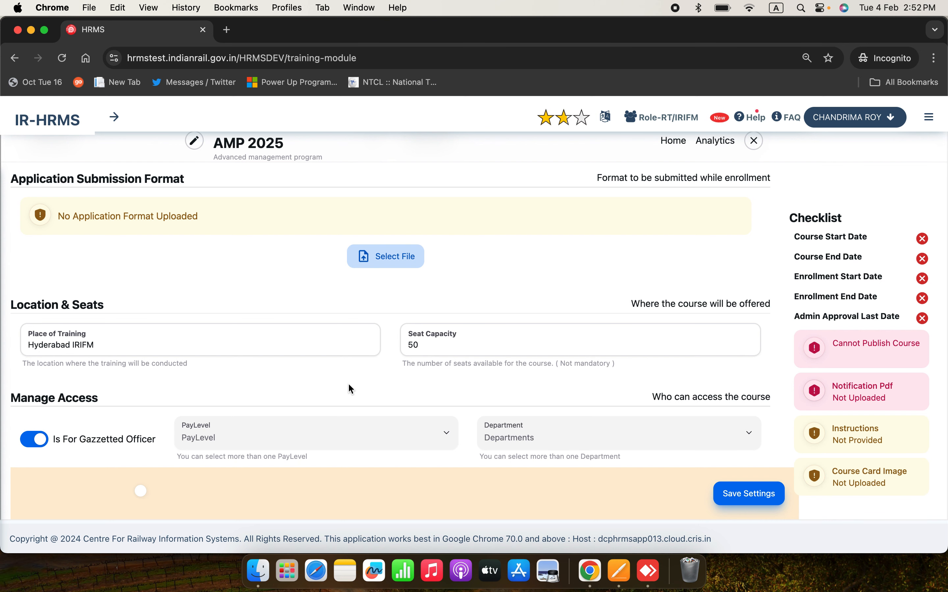
- Grant gazetted officers in pay levels 10, 11, 12 and 13 access to the course
scroll(252, 369, "down", 2)
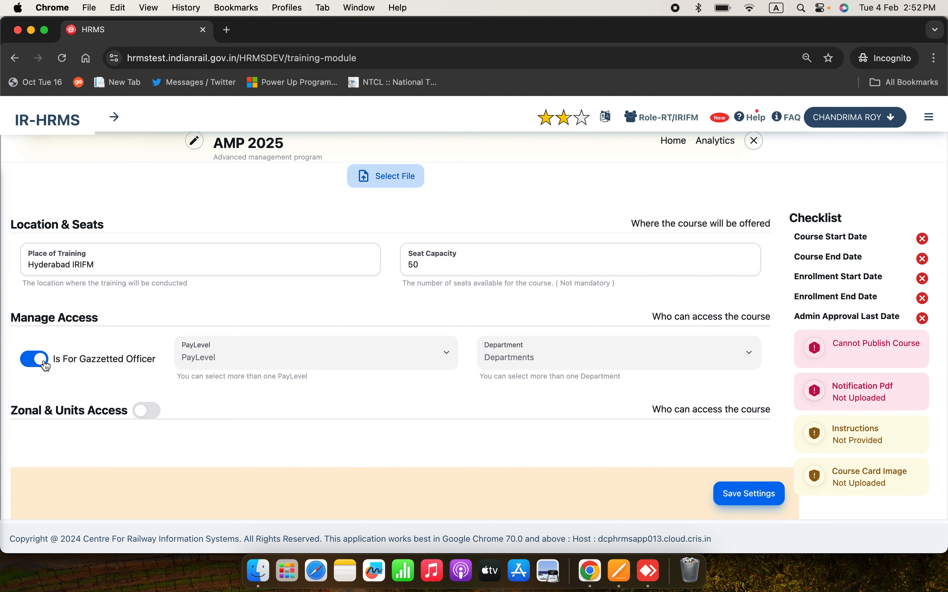
left_click(258, 367)
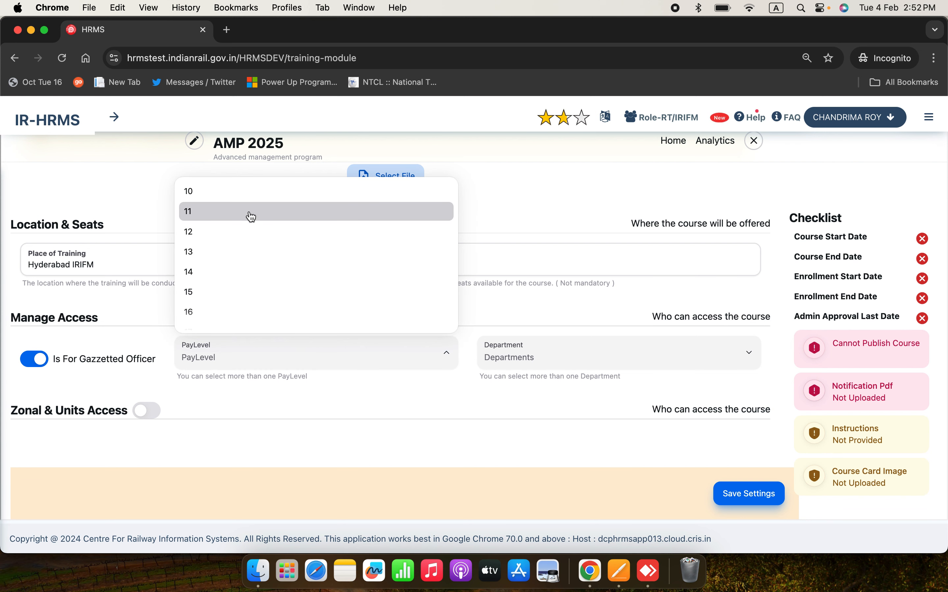
left_click(233, 195)
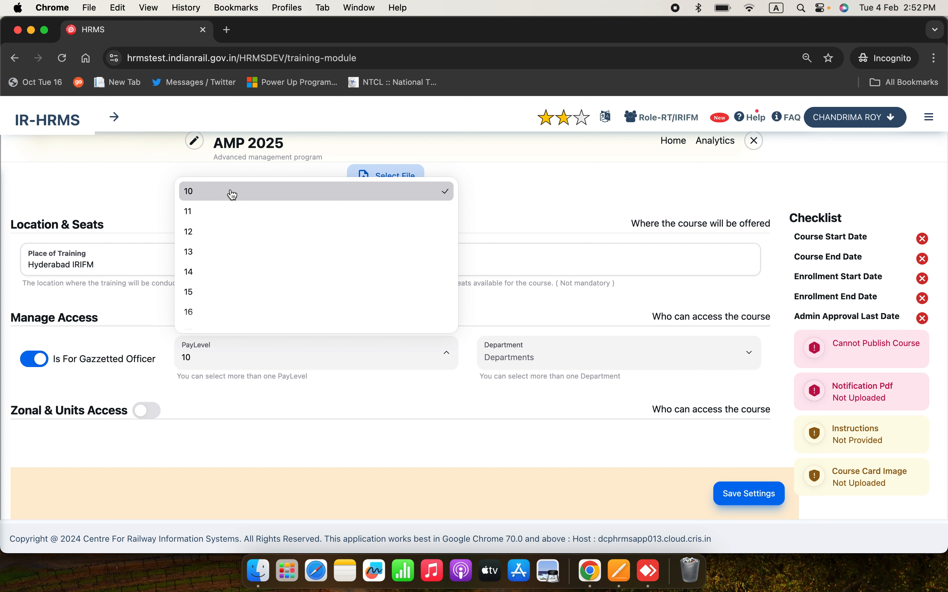
left_click(217, 217)
left_click(227, 235)
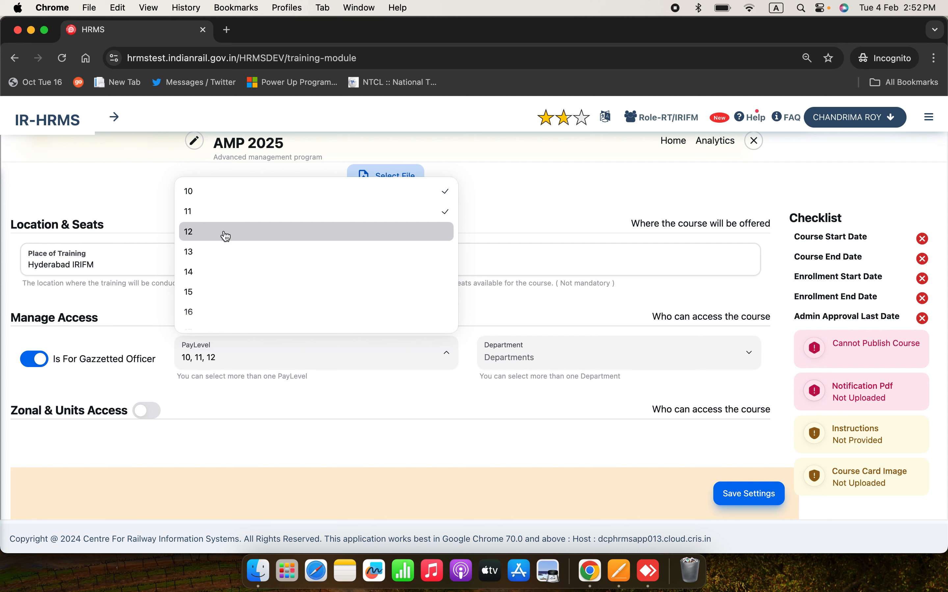
left_click(228, 253)
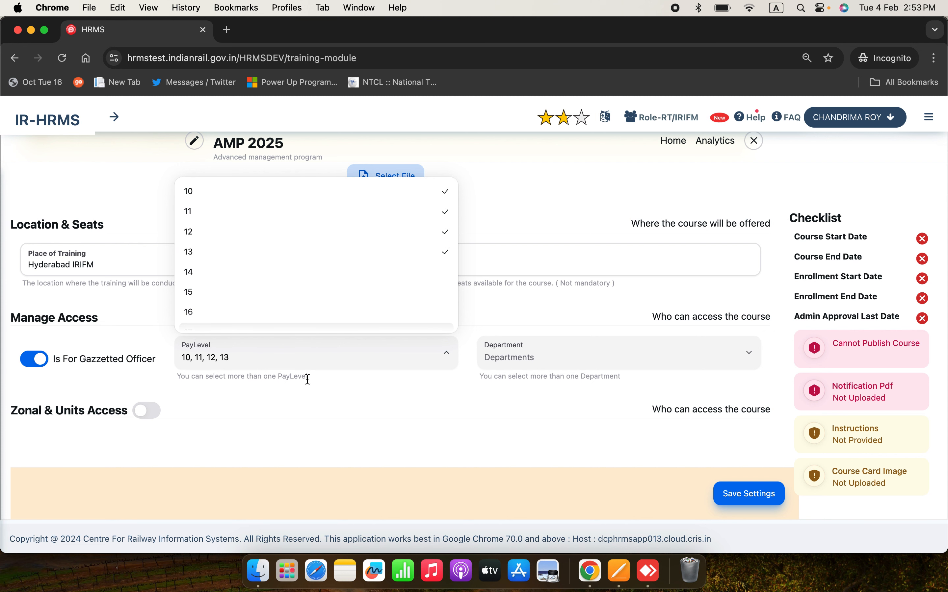
left_click(445, 390)
- Open the course to ALL departments in the access settings
left_click(532, 355)
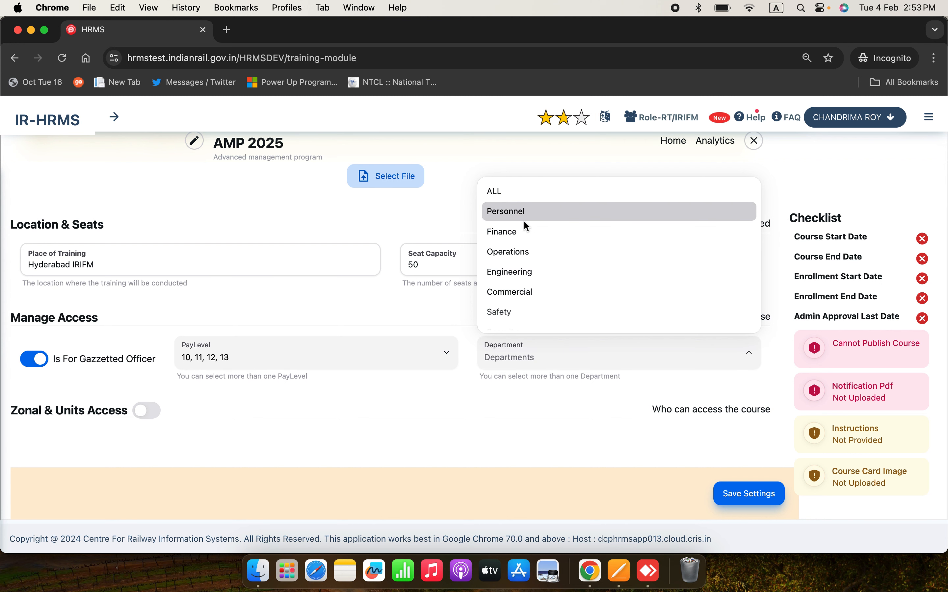
left_click(520, 198)
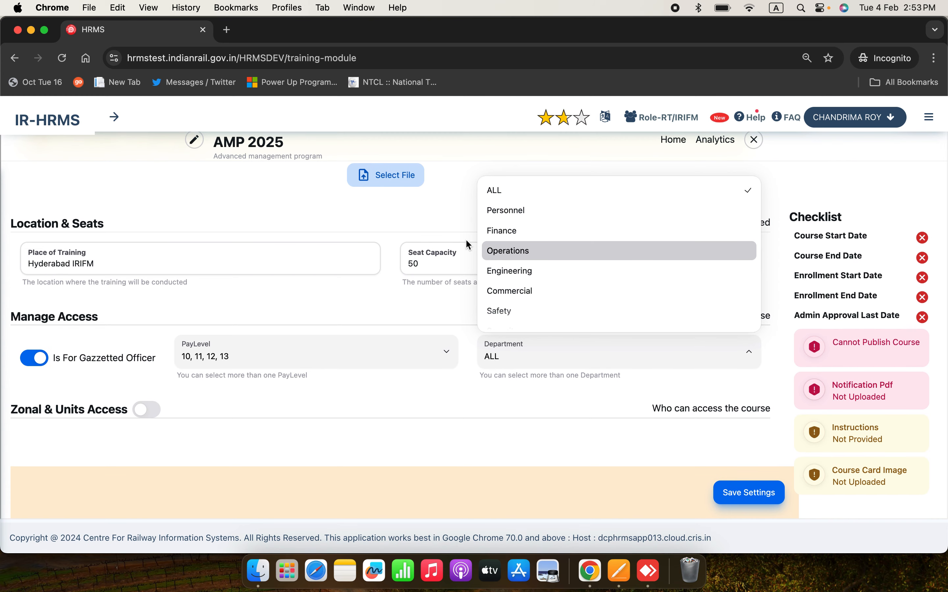
left_click(535, 395)
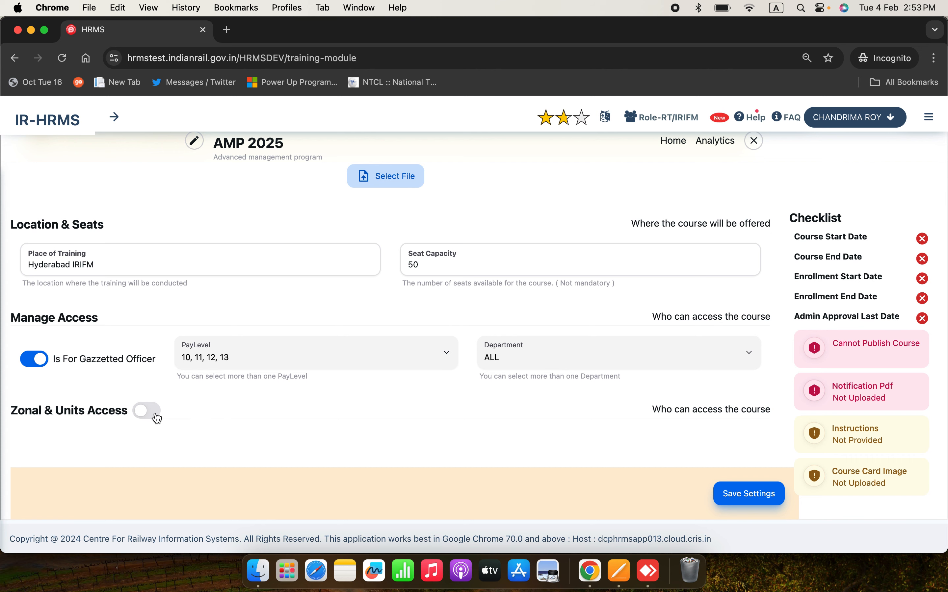
- Examine the seat limit lists for the zonal railways and other unit categories, leaving Zonal & Units Access switched off
left_click(245, 403)
scroll(296, 382, "down", 5)
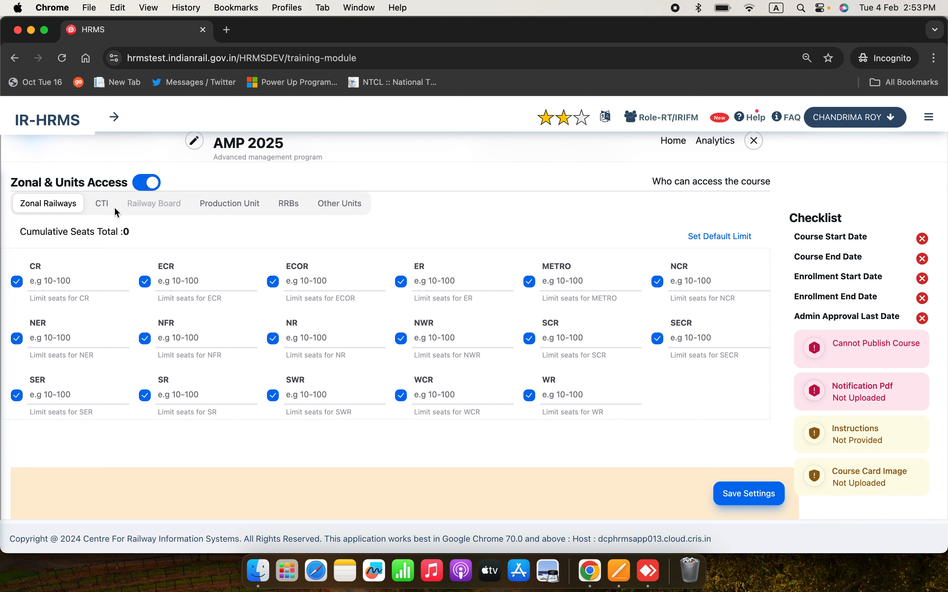
left_click(102, 212)
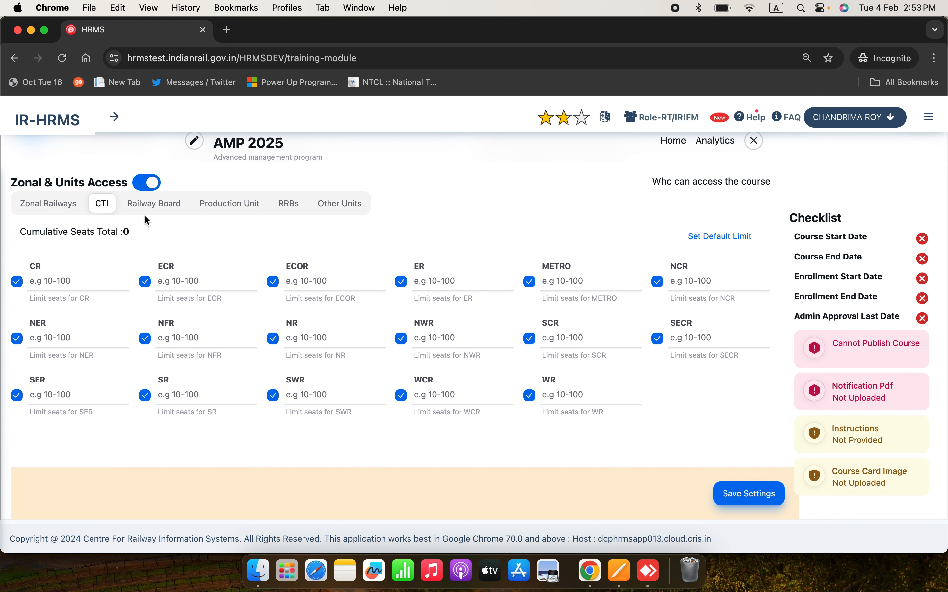
left_click(154, 260)
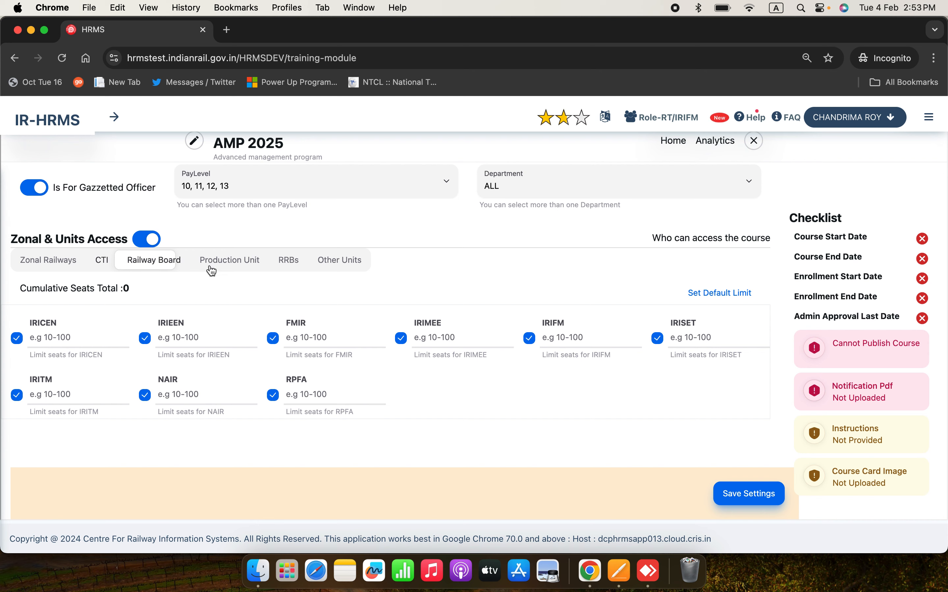
left_click(244, 320)
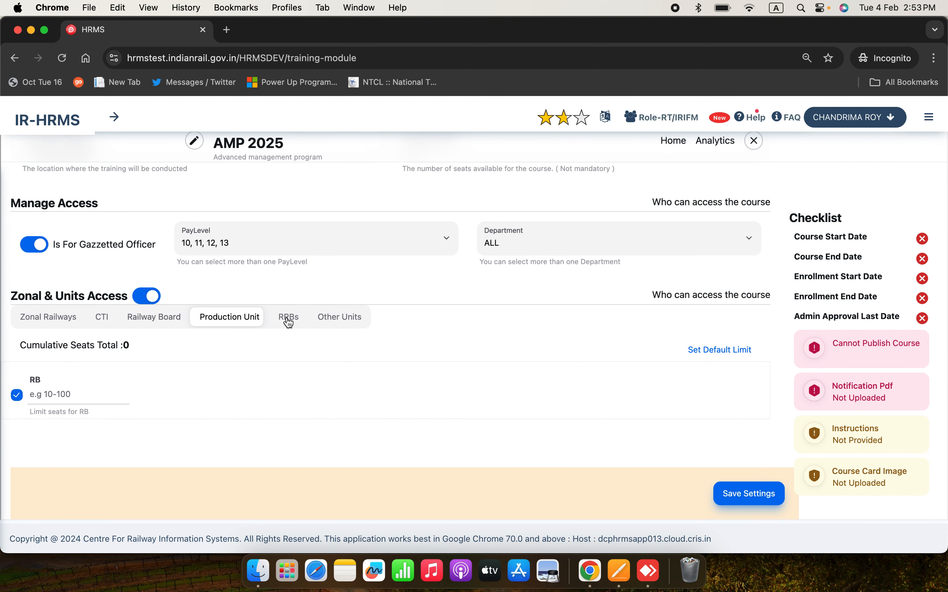
left_click(324, 321)
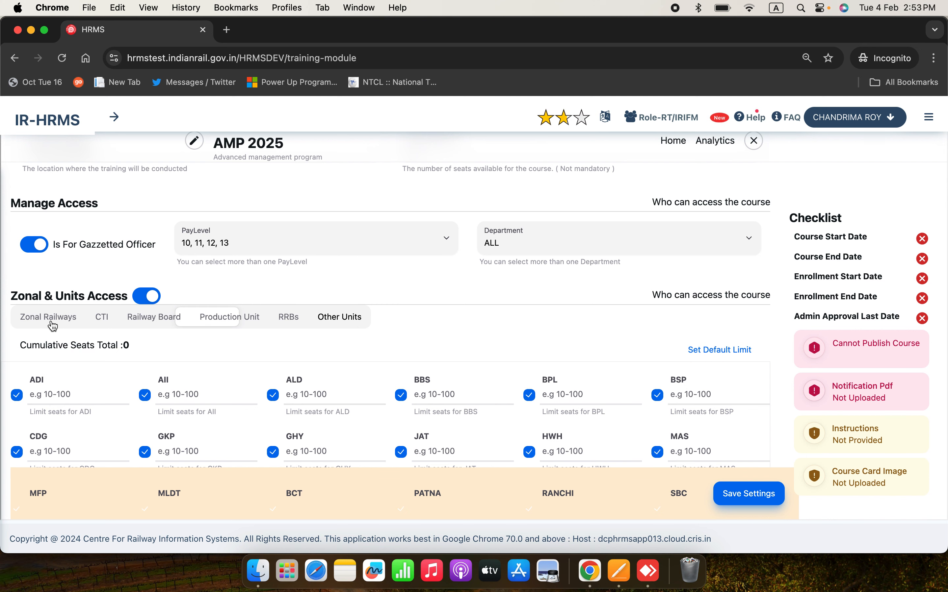
left_click(51, 324)
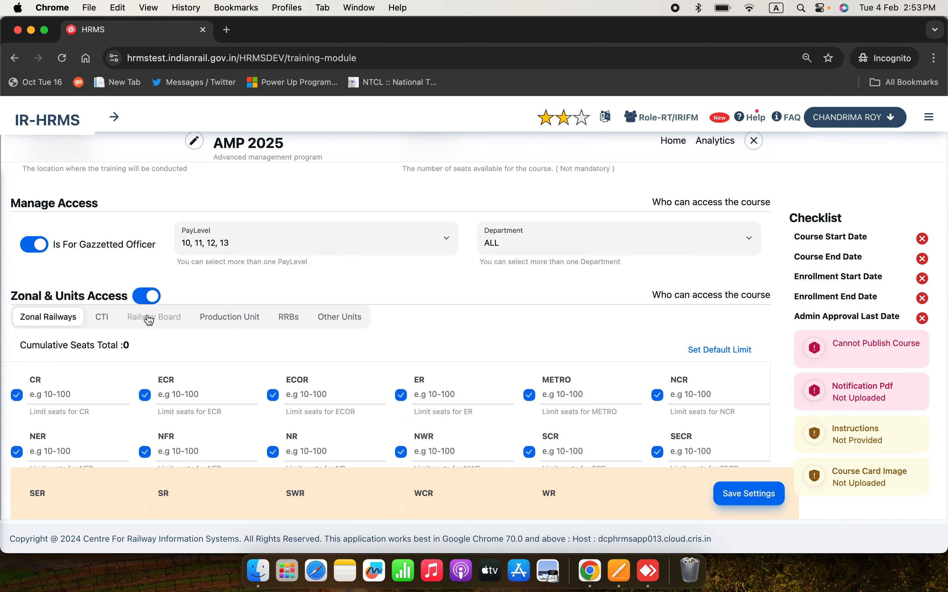
left_click(140, 298)
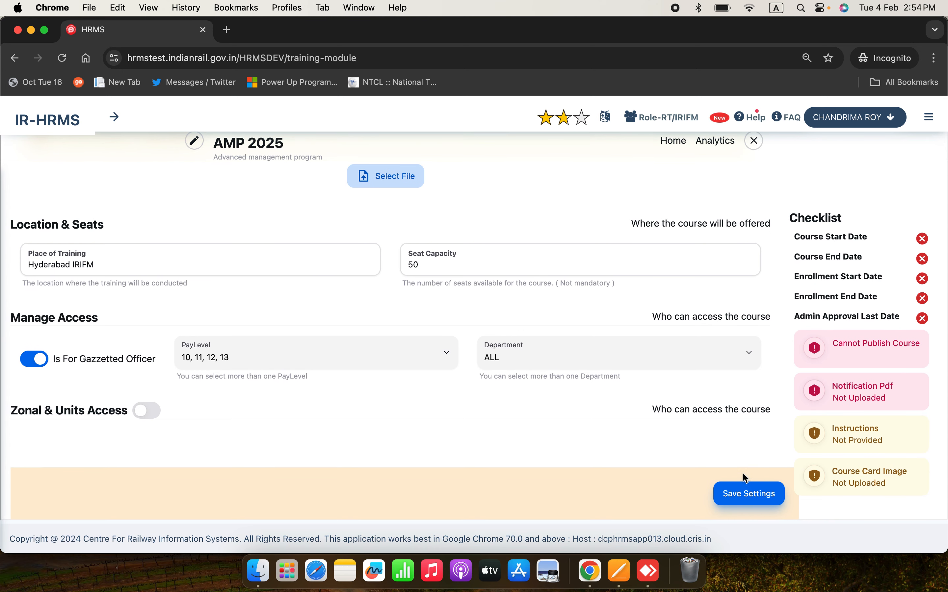
- Save the course's schedule, location and access settings
left_click(738, 495)
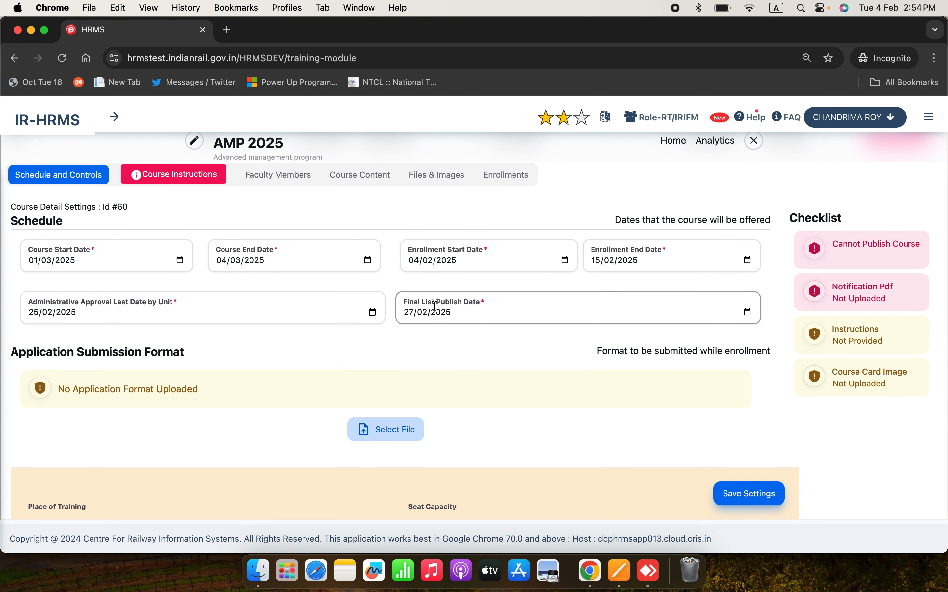
- Upload the application format PDF ending in "mat_52.pdf" from Downloads as the course's notification PDF
mouse_move(173, 182)
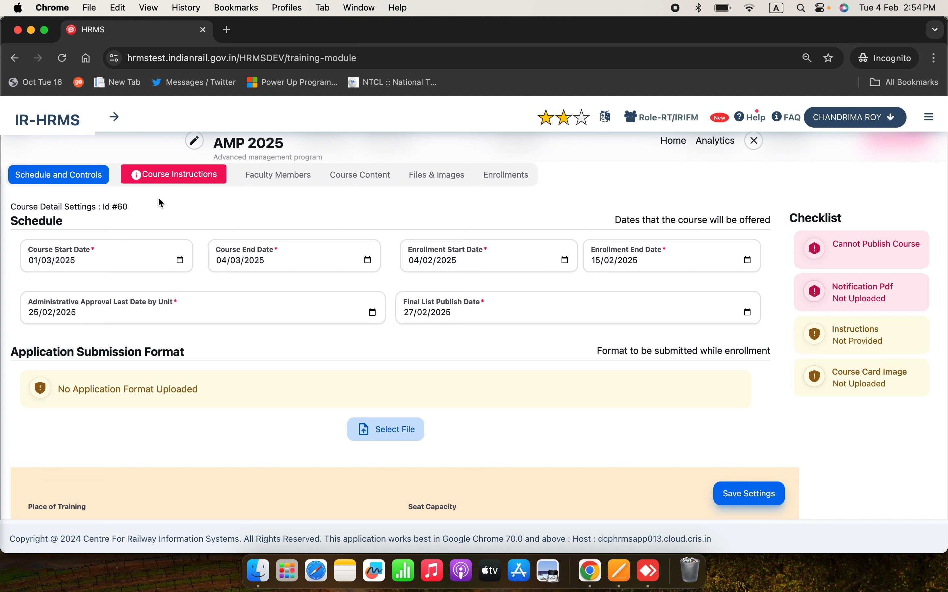
left_click(154, 176)
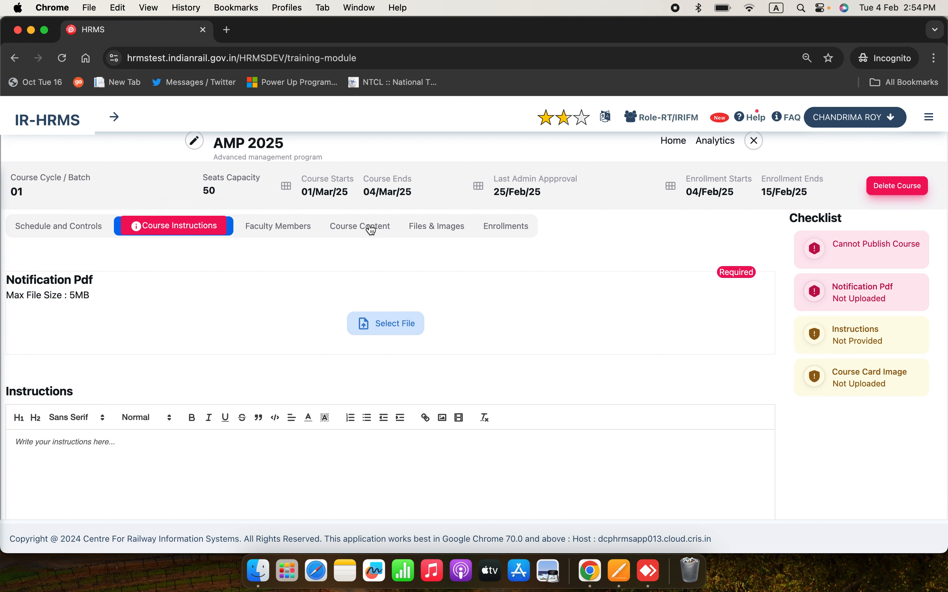
left_click(344, 322)
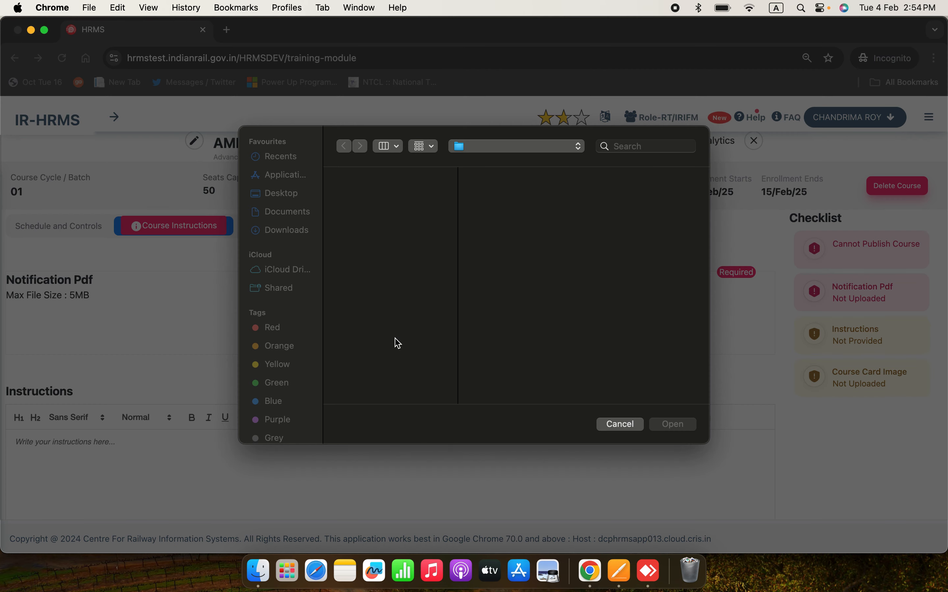
left_click(409, 197)
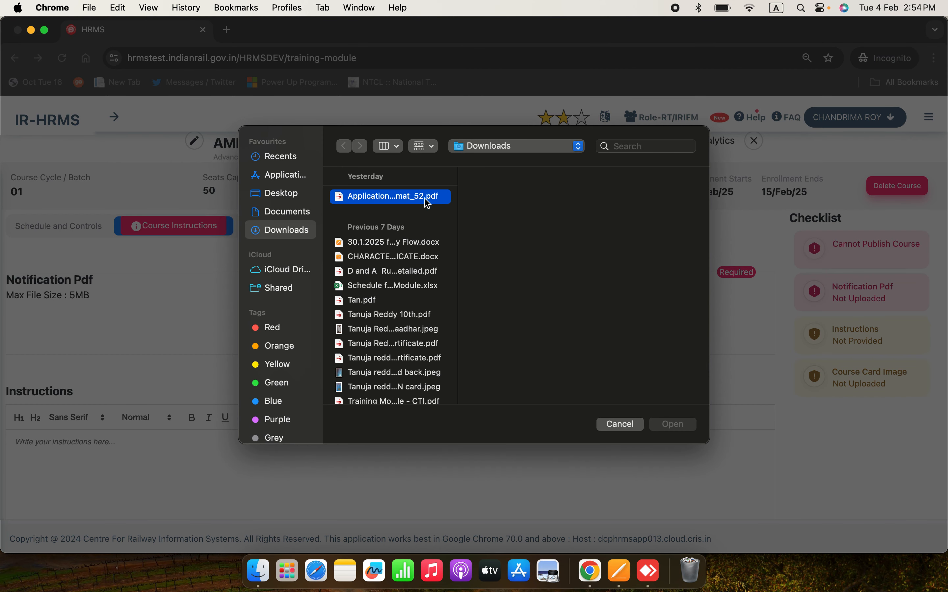
left_click(670, 427)
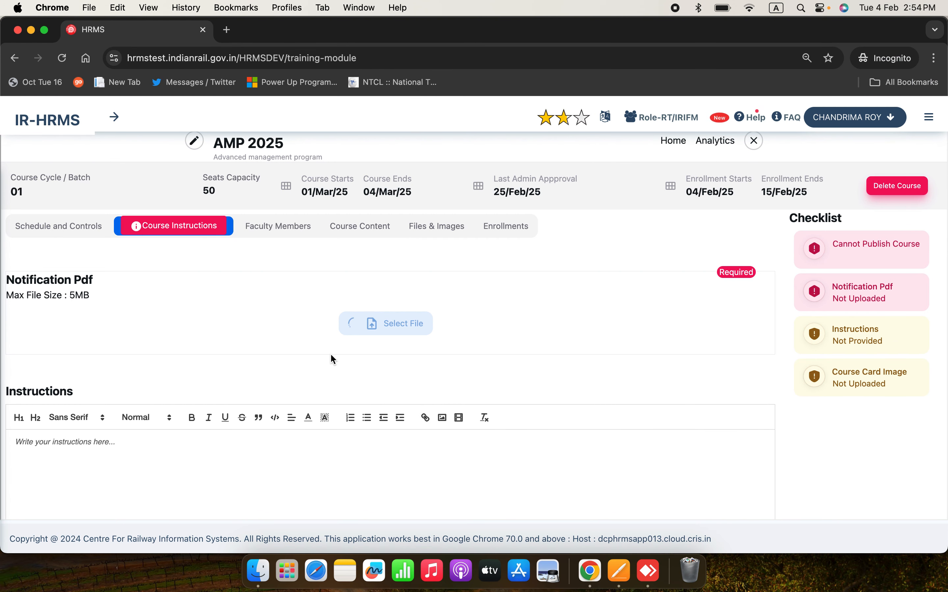
- Write the course instructions as two lines, "travel instructions" and "Dress code"
scroll(178, 370, "down", 1)
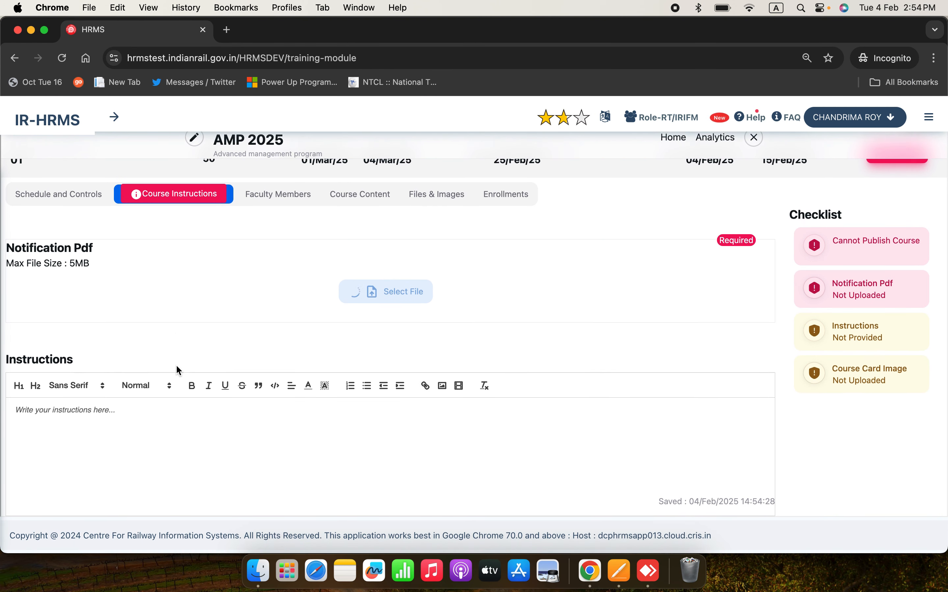
left_click(142, 420)
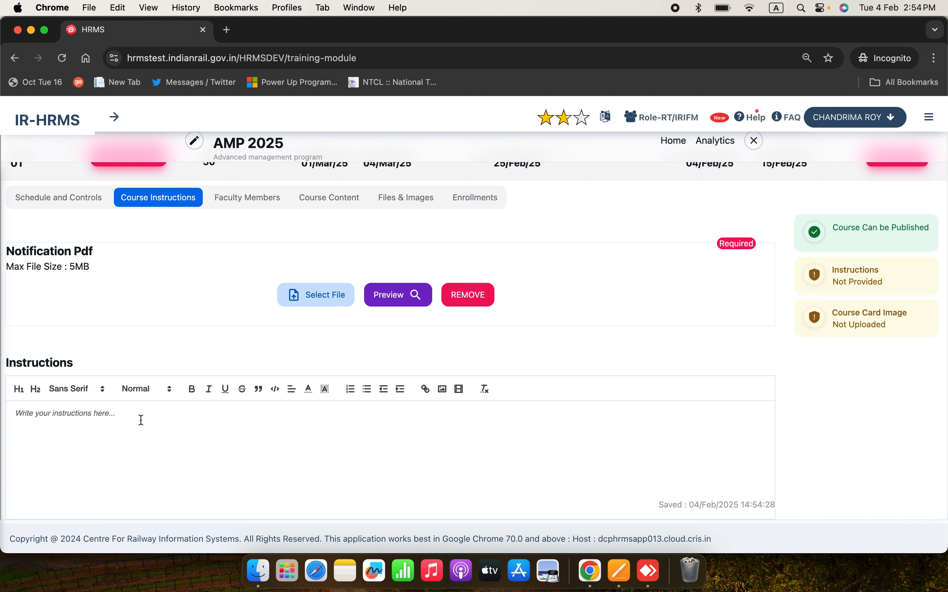
type("taine")
key("BackSpace")
key("BackSpace")
key("BackSpace")
key("BackSpace")
type("raval i")
key("BackSpace")
key("BackSpace")
key("BackSpace")
key("BackSpace")
type("e")
type("l insr")
type("ructions")
type("Dress code")
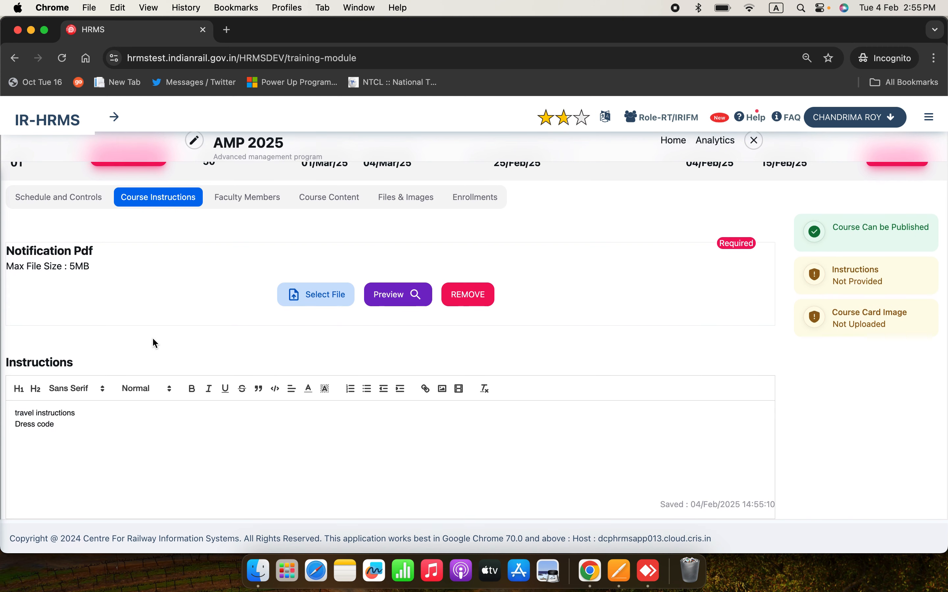
- Examine the course faculty search and the external faculty form without adding a trainer
scroll(645, 390, "up", 2)
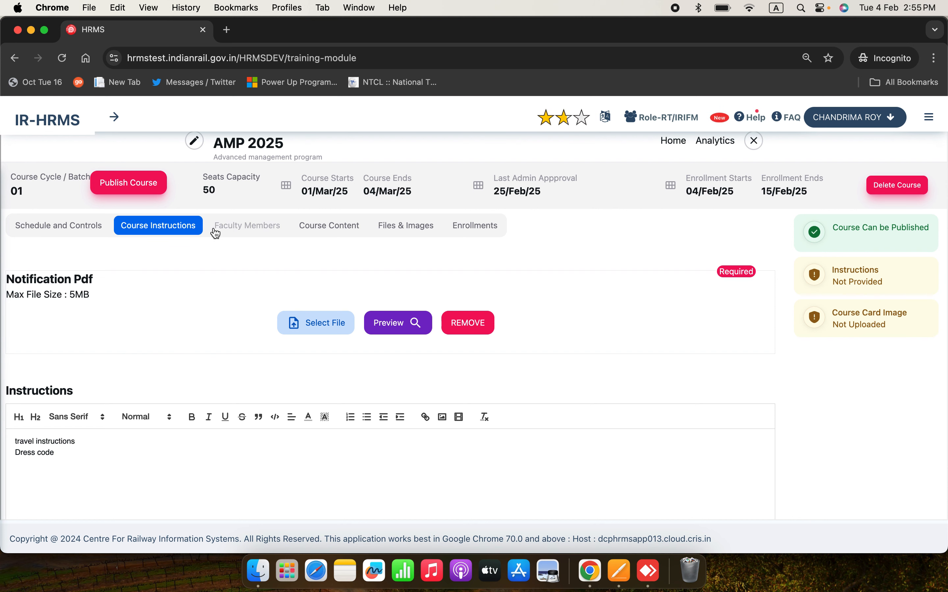
left_click(232, 231)
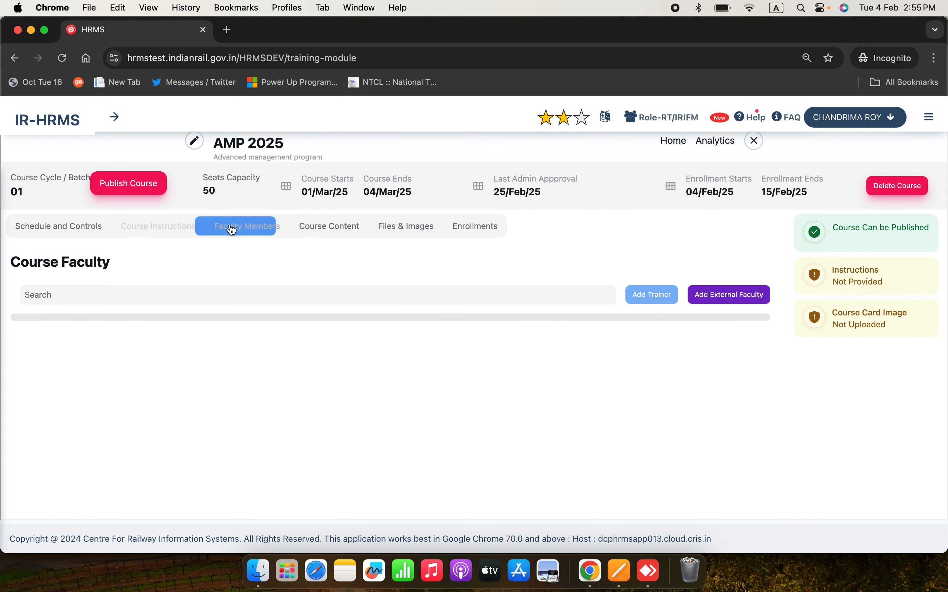
left_click(179, 294)
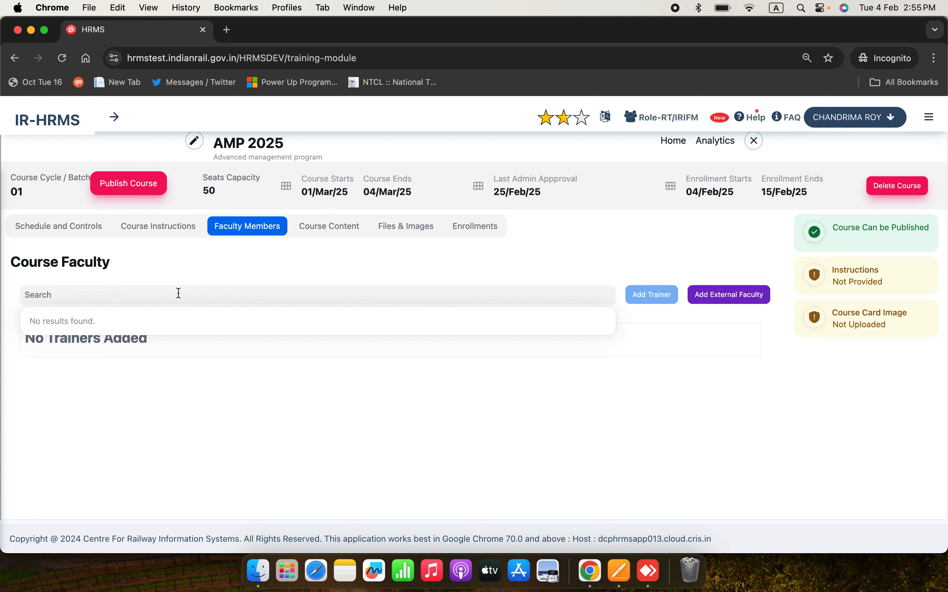
left_click(224, 278)
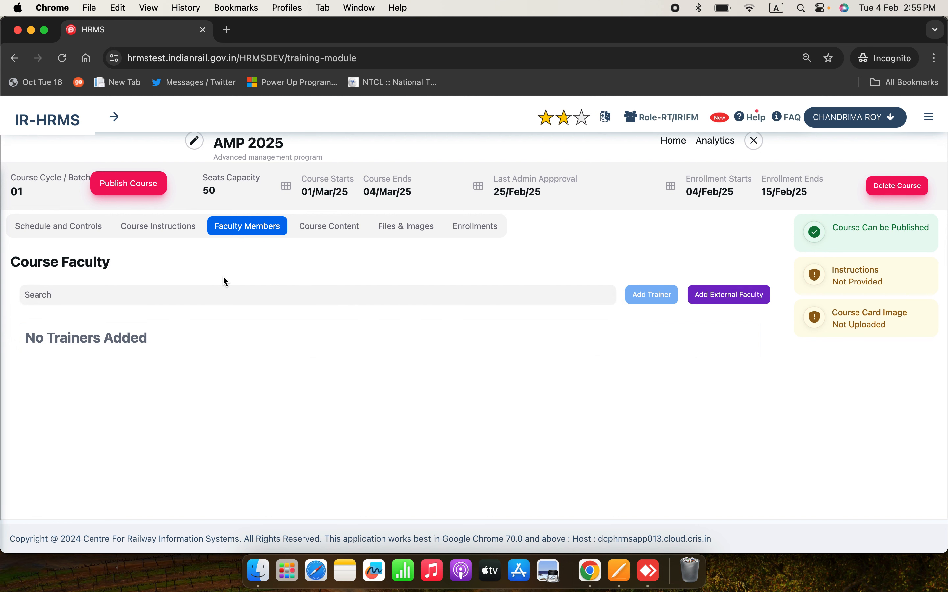
left_click(509, 298)
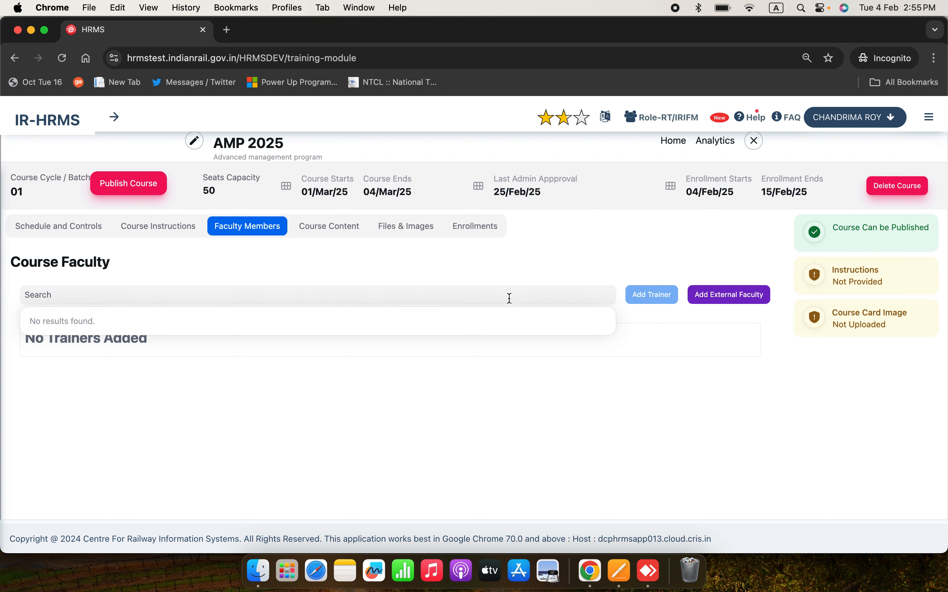
left_click(744, 305)
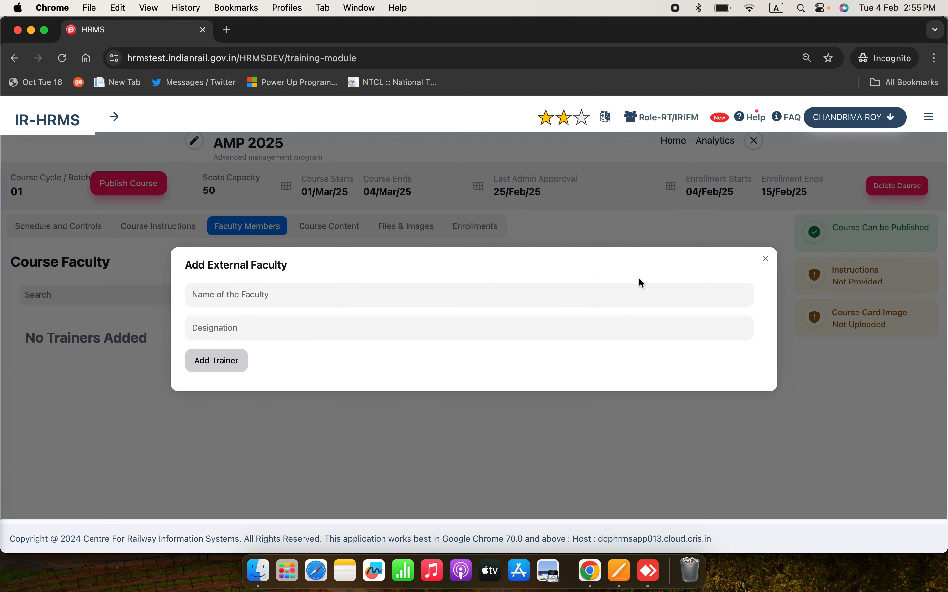
left_click(764, 262)
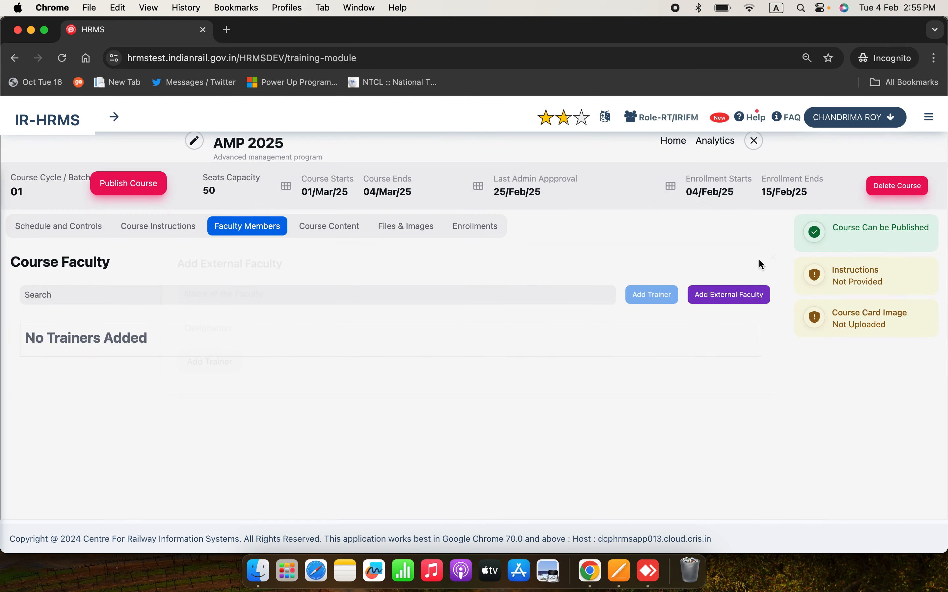
- Examine the link URL and PDF upload options for an IGOT course reference without adding one
left_click(326, 237)
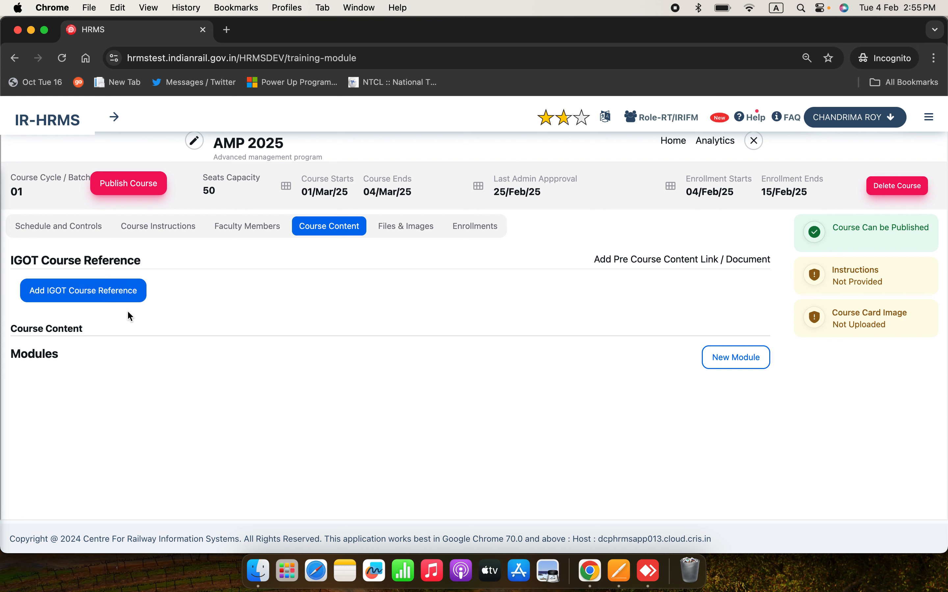
left_click(121, 296)
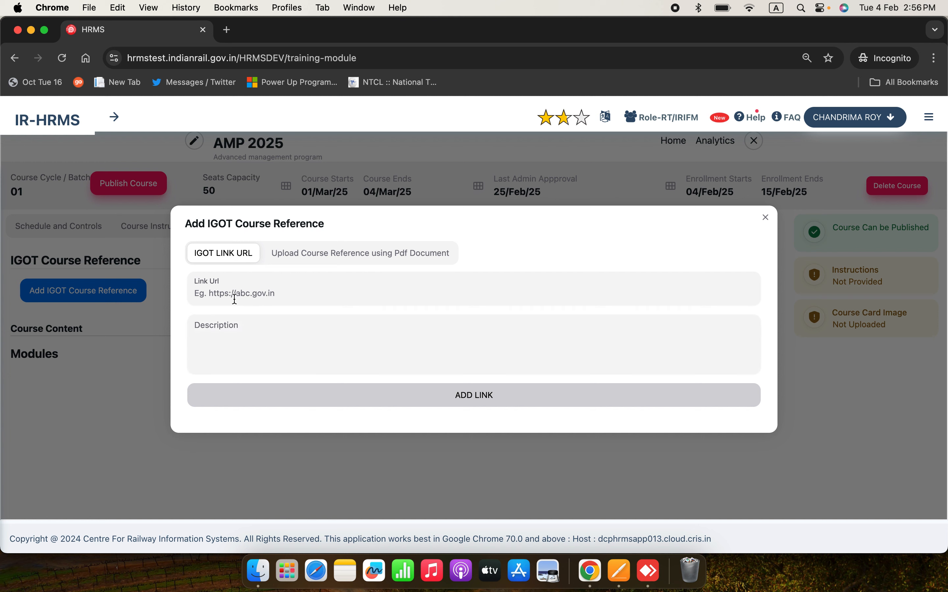
left_click(232, 292)
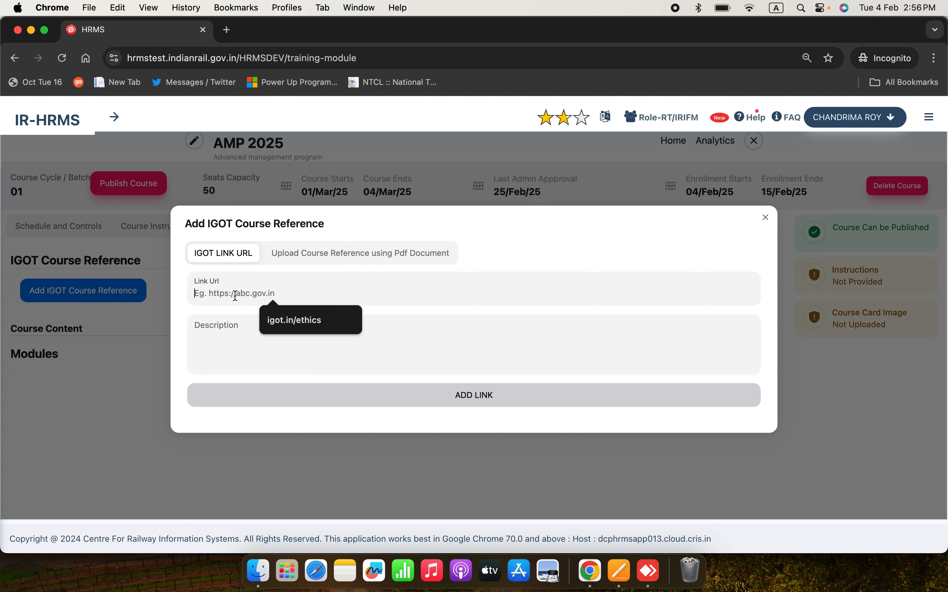
left_click(301, 254)
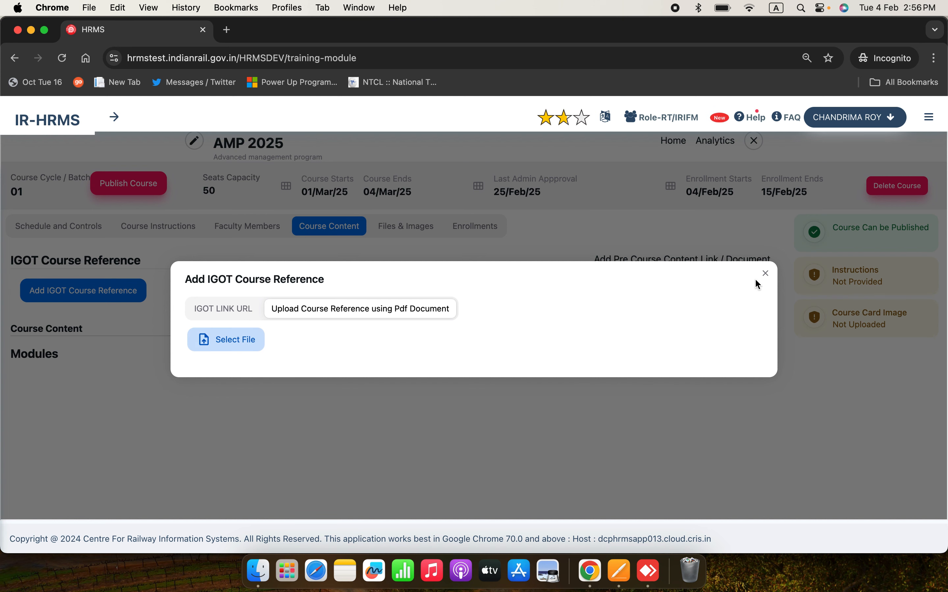
left_click(766, 274)
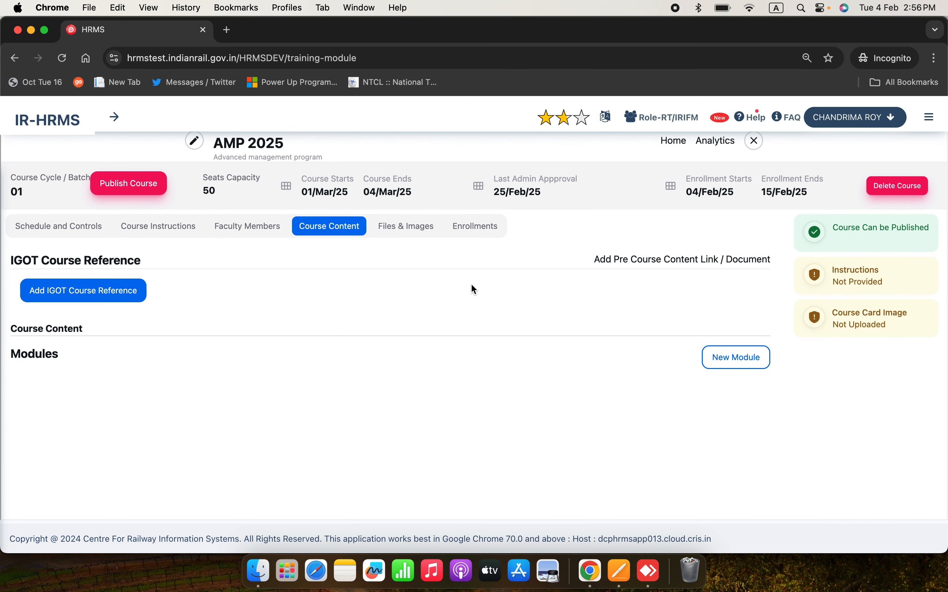
- Upload the image "Screenshot 2025-01-07 at 10.49.02 AM" from the Desktop as the course cover image and check its preview
left_click(411, 229)
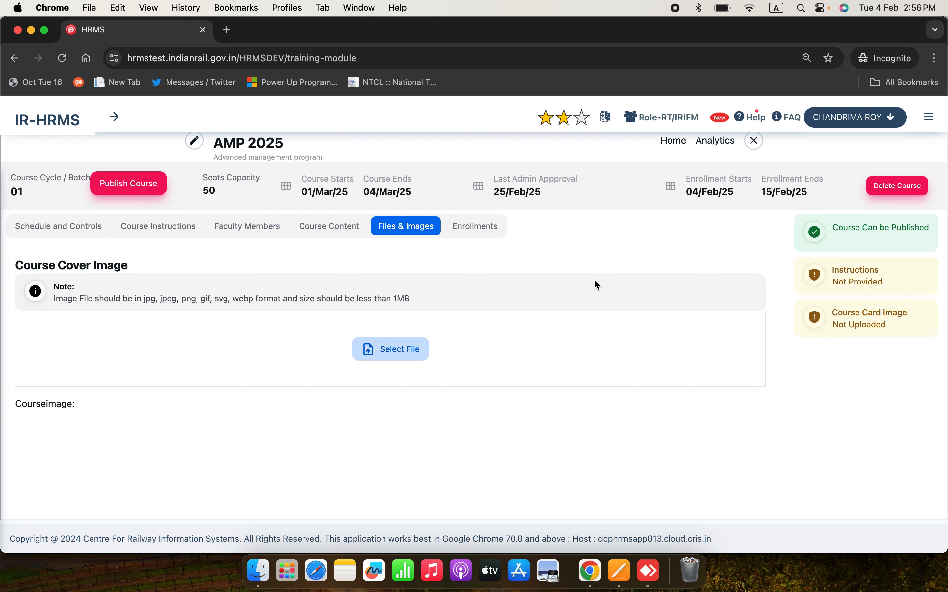
left_click(392, 343)
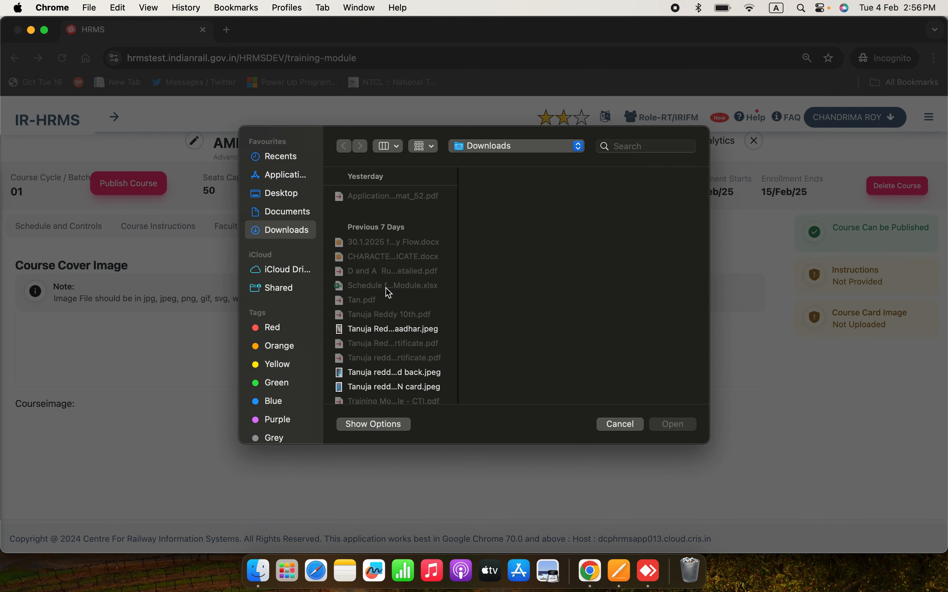
left_click(289, 196)
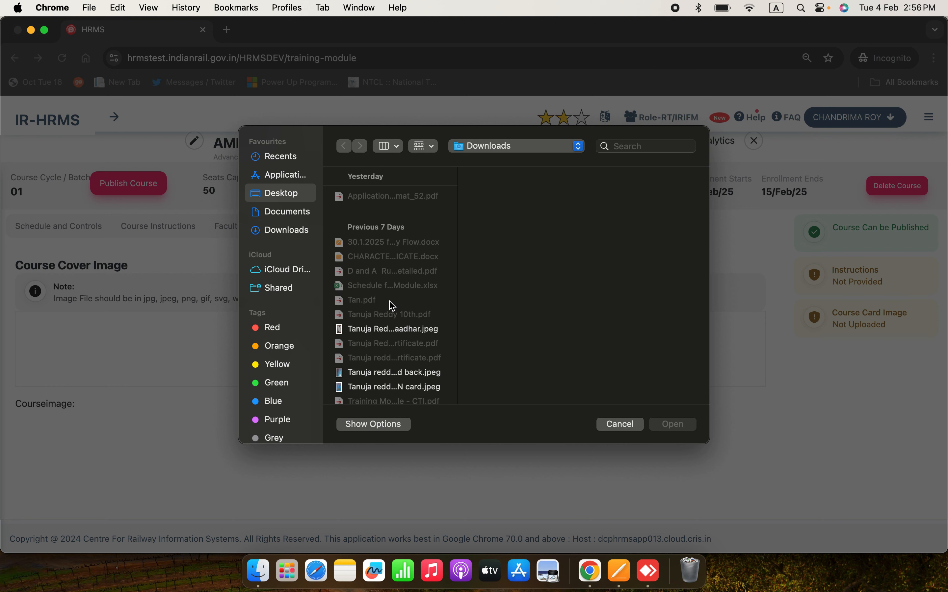
scroll(392, 305, "down", 3)
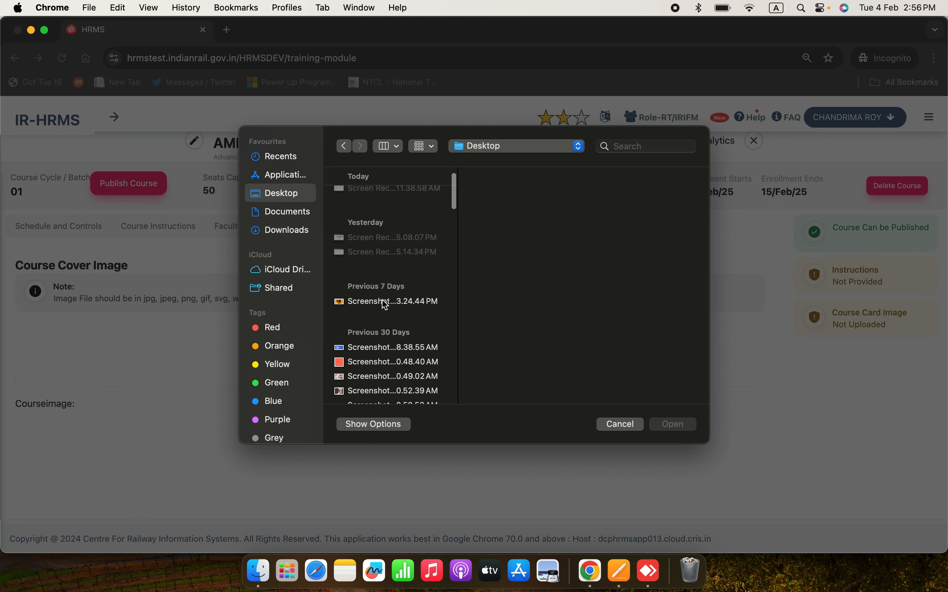
scroll(380, 313, "down", 5)
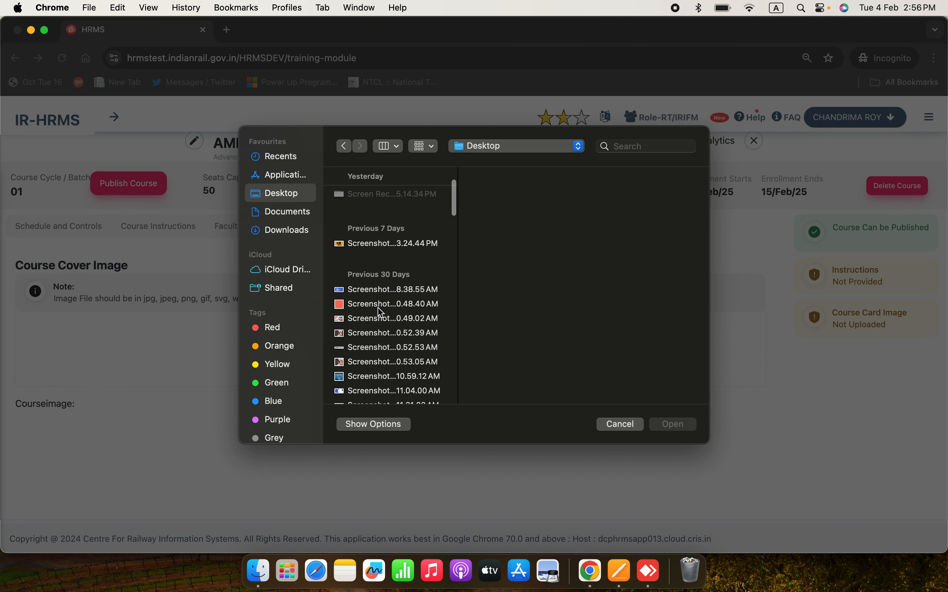
scroll(378, 308, "down", 1)
left_click(369, 300)
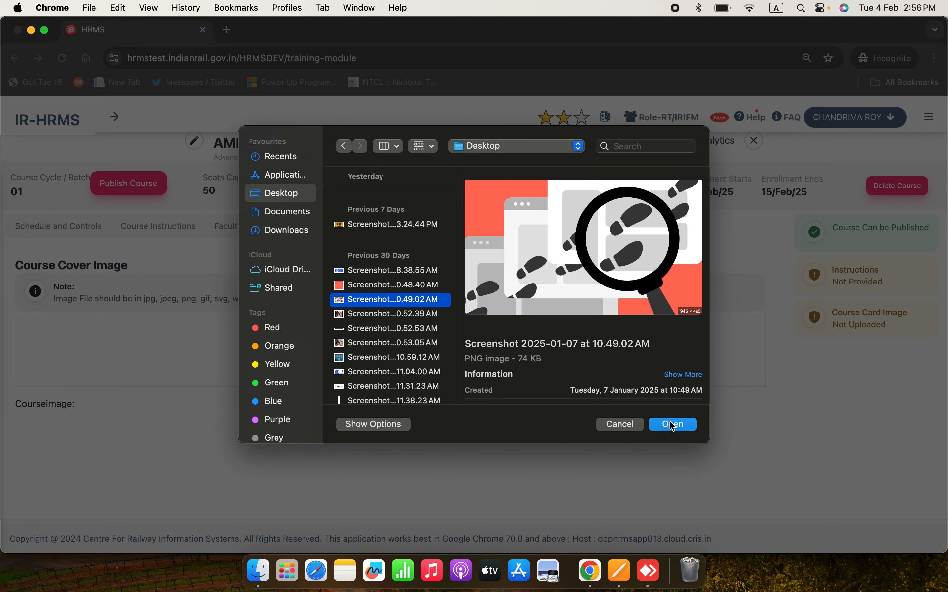
left_click(672, 424)
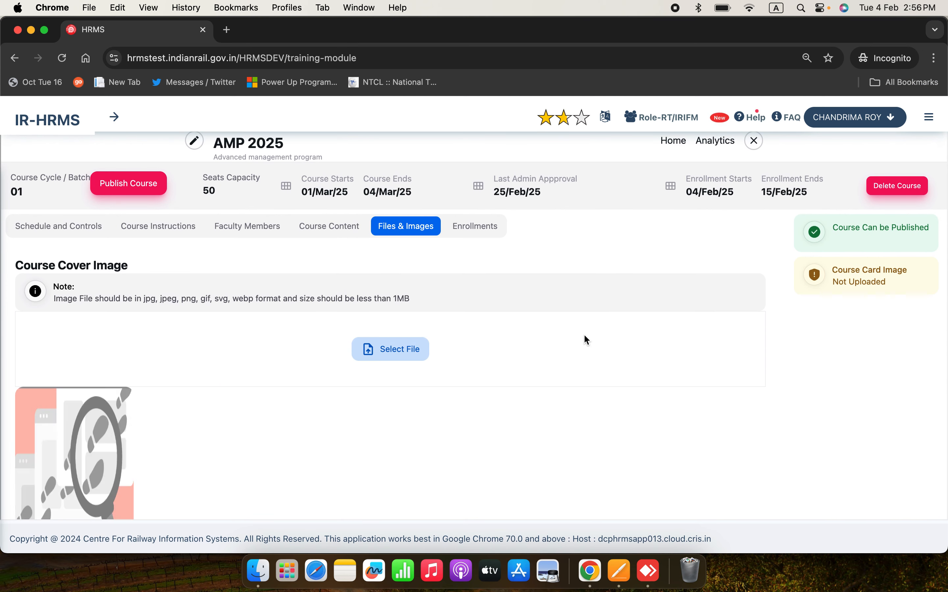
scroll(584, 334, "down", 3)
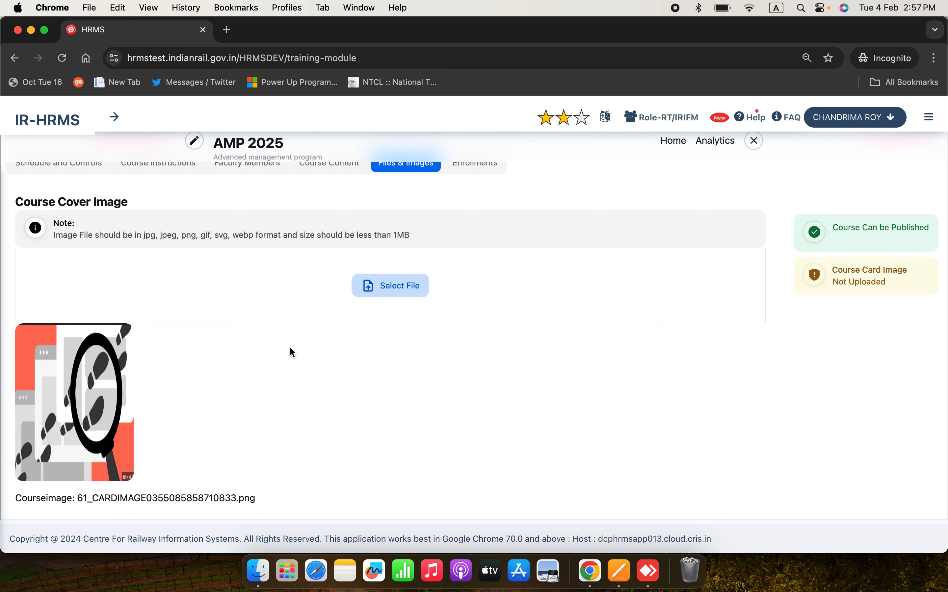
scroll(289, 347, "up", 3)
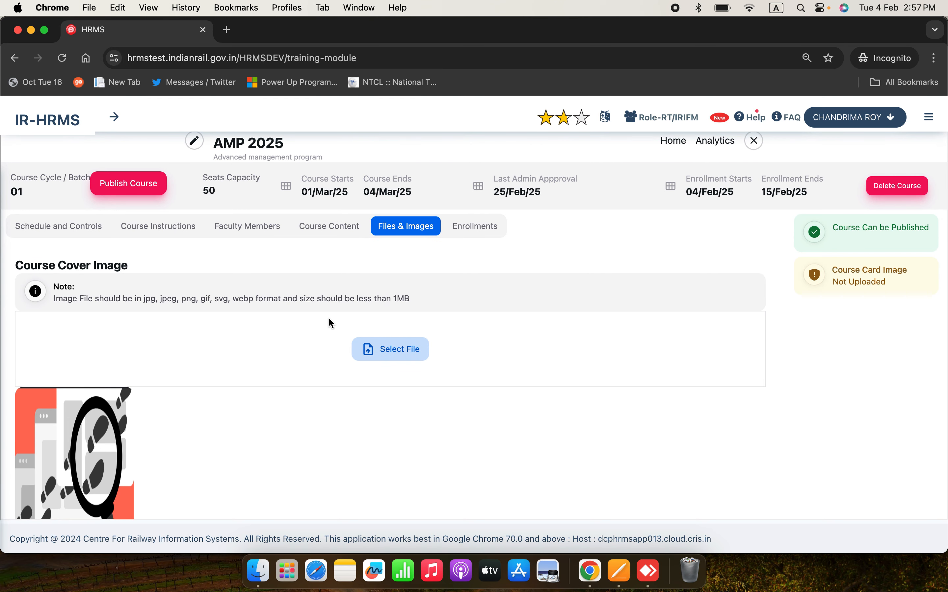
scroll(193, 364, "down", 3)
scroll(192, 362, "up", 3)
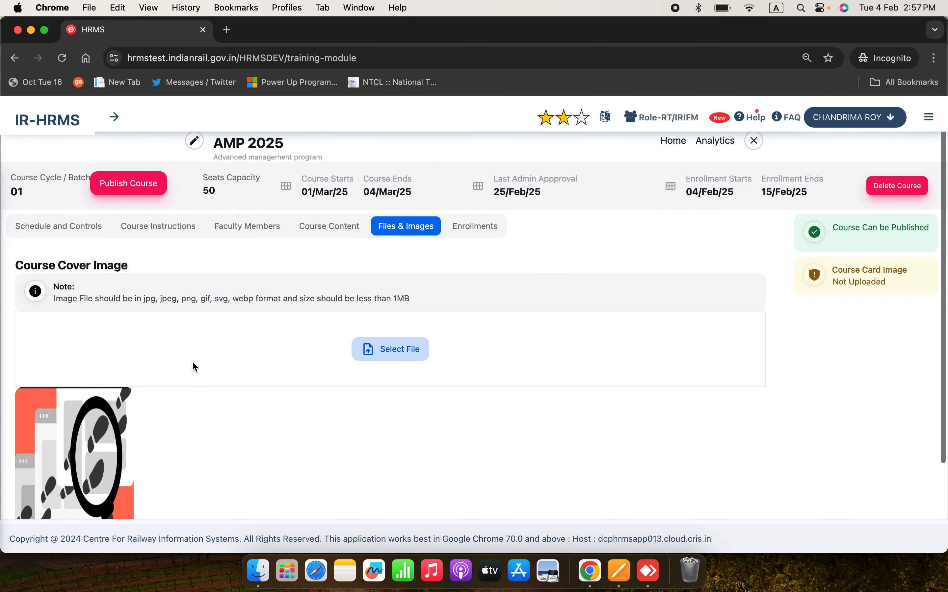
- Publish the AMP 2025 course, confirming the publication, and close its editing page
left_click(140, 195)
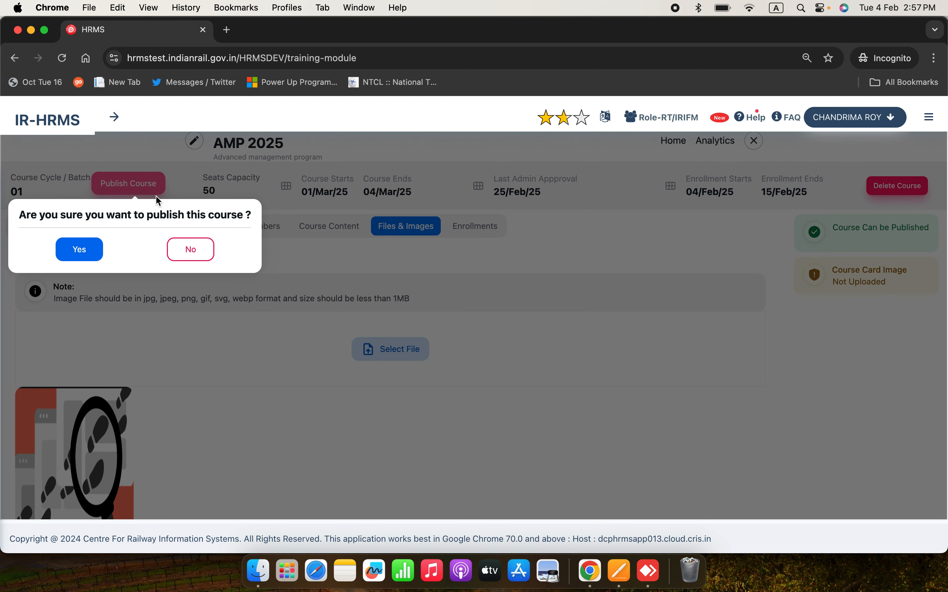
left_click(72, 253)
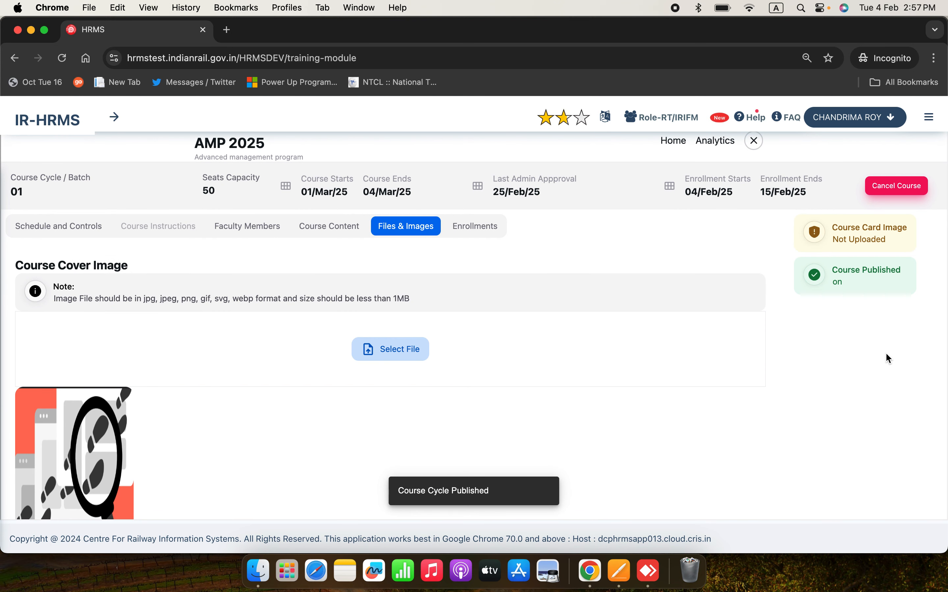
scroll(633, 302, "up", 1)
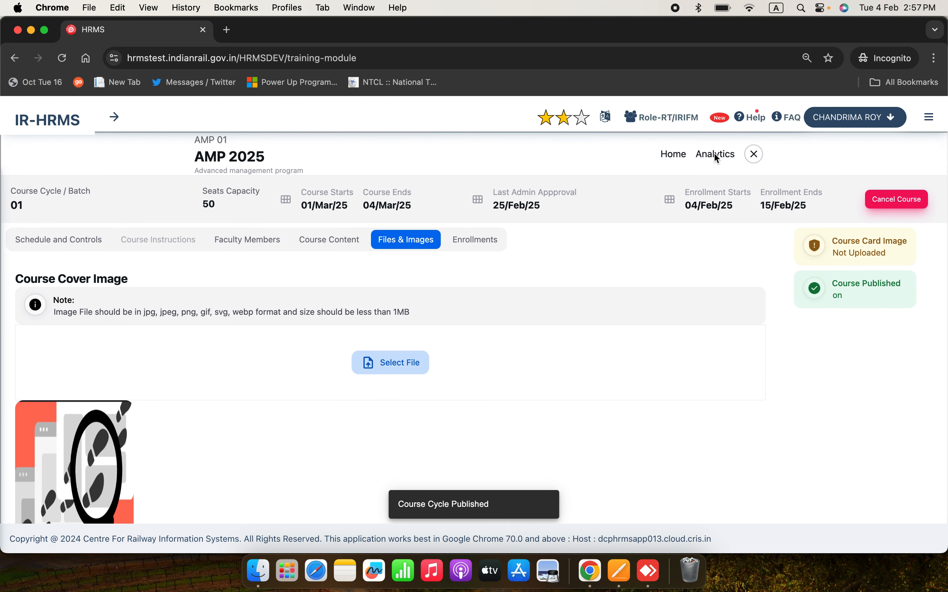
left_click(759, 155)
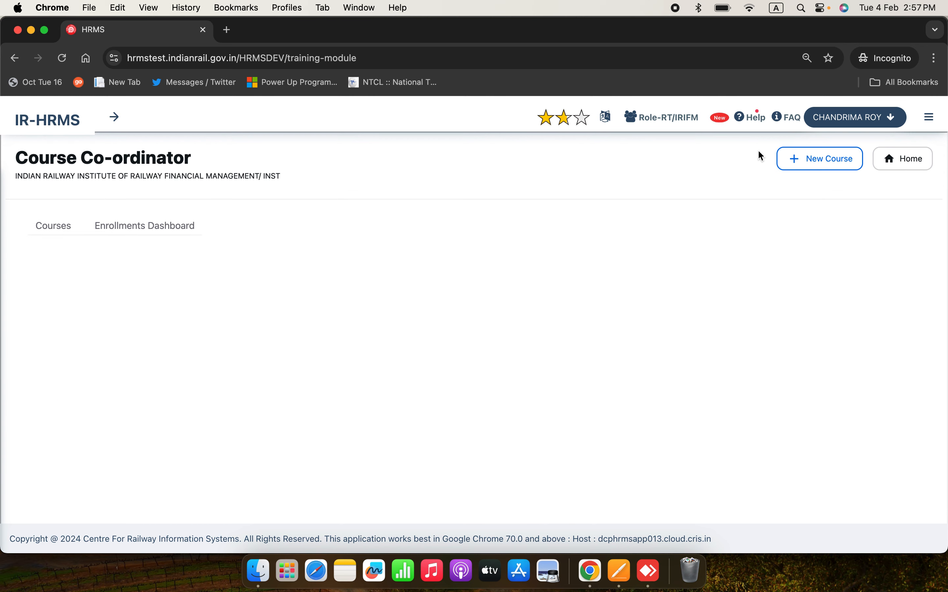
- Return to the training home page and filter the upcoming courses by the IRIFM institute to find AMP 2025
left_click(886, 159)
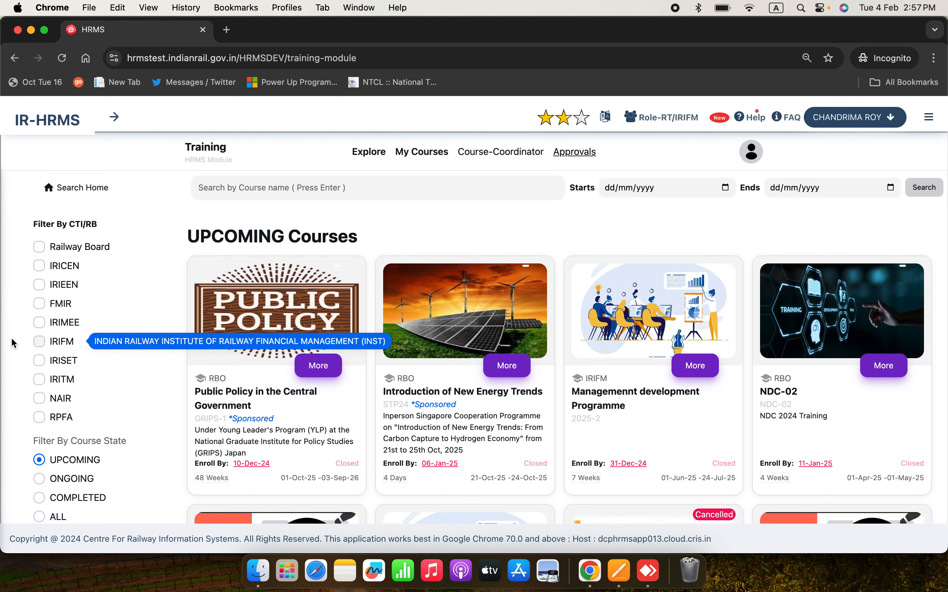
left_click(40, 345)
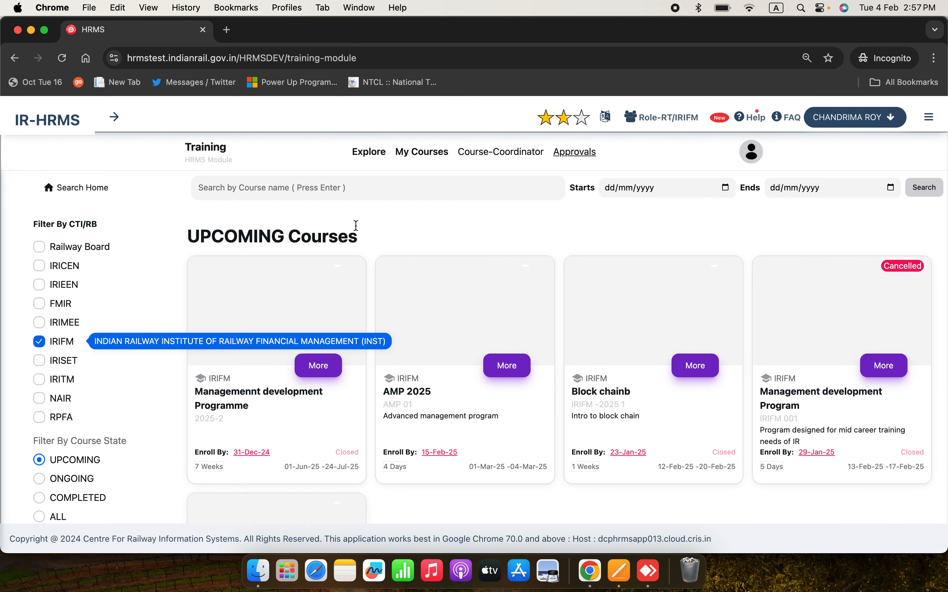
scroll(501, 333, "down", 5)
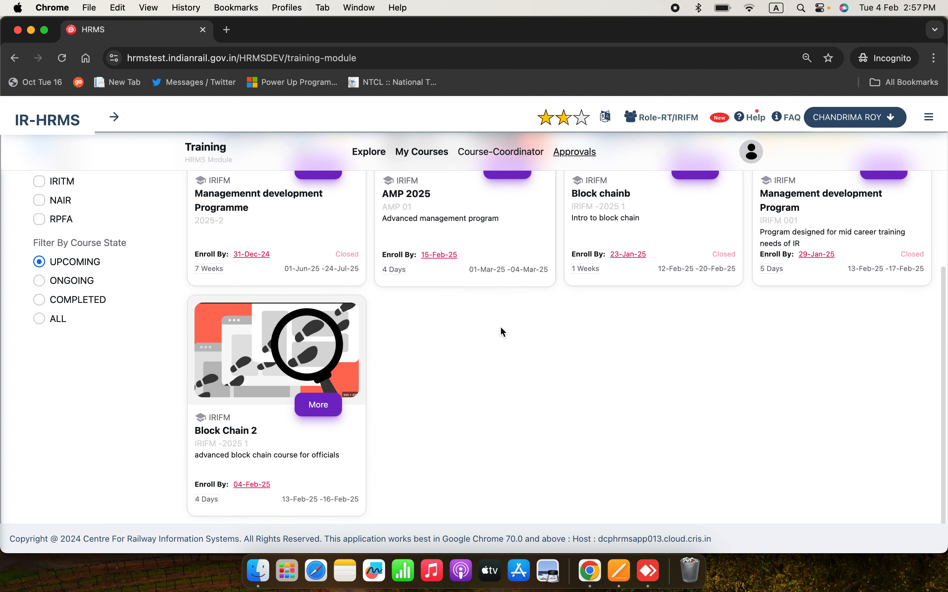
scroll(465, 385, "up", 5)
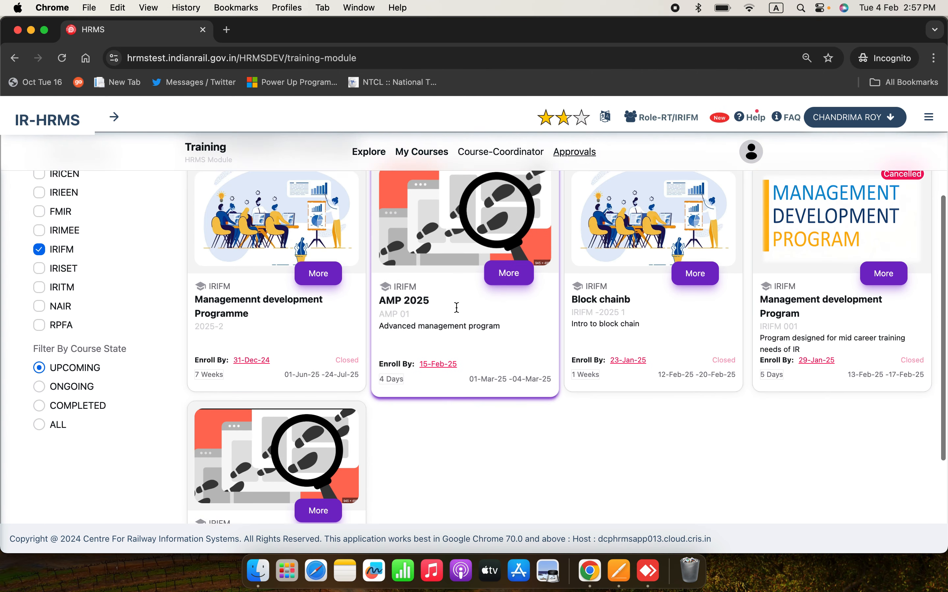
- Open the published AMP 2025 course and review its pay levels, session dates, notification and instructions
left_click(500, 338)
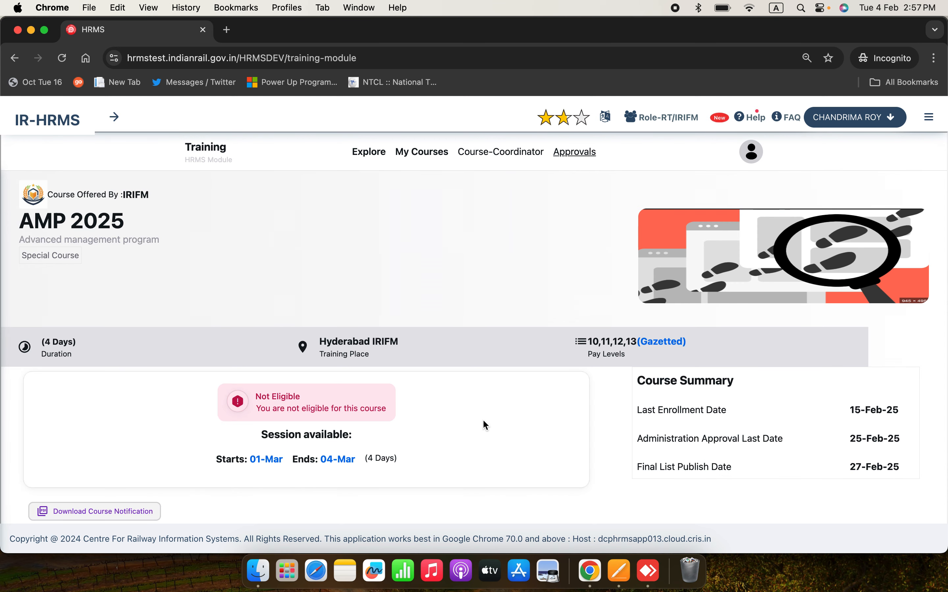
scroll(483, 421, "down", 3)
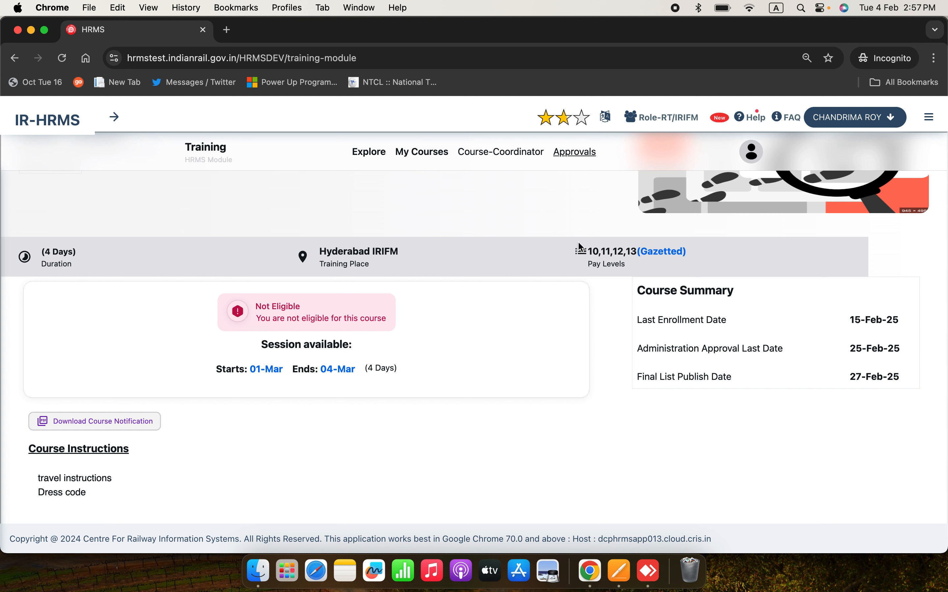
left_click_drag(587, 249, 664, 269)
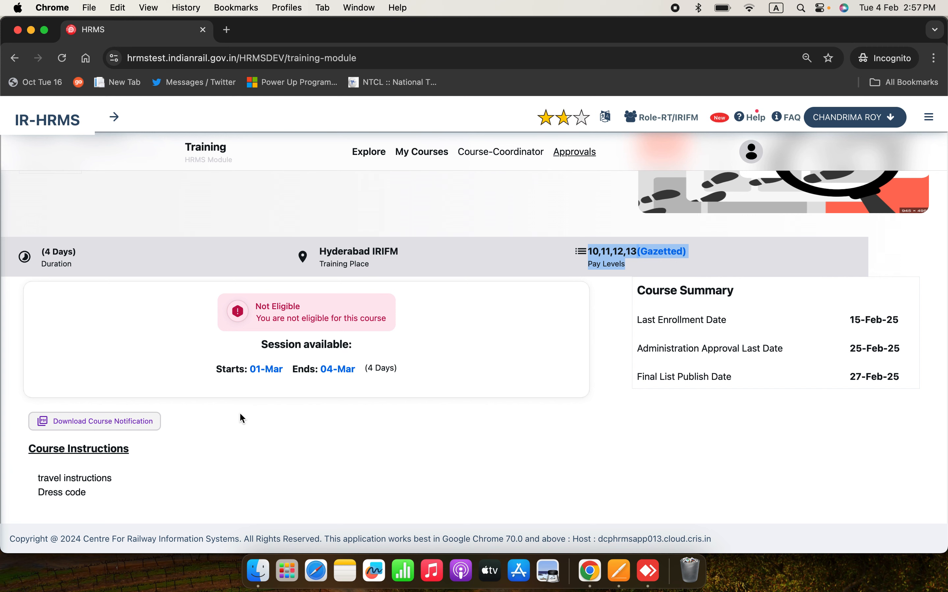
scroll(240, 414, "up", 3)
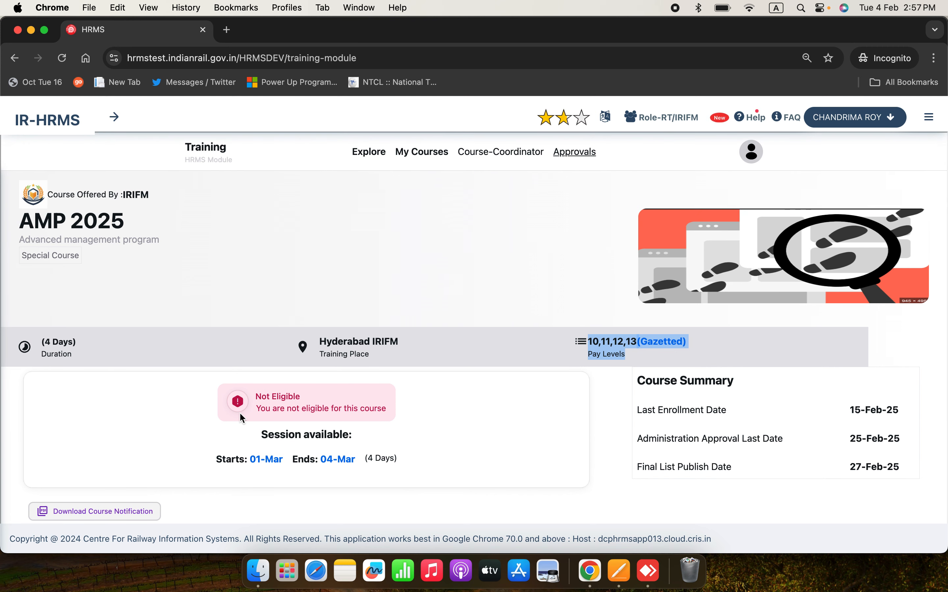